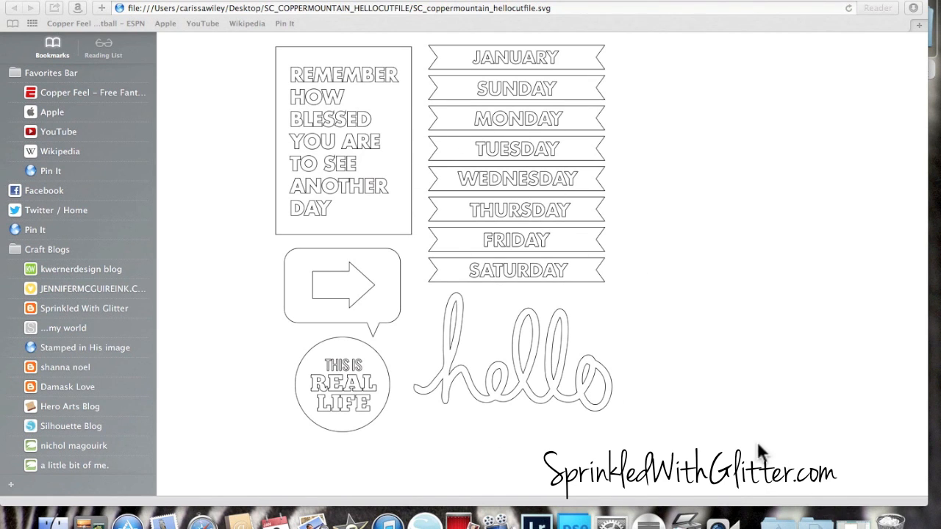
Switch to Silhouette Studio and bring up the dialog for opening a file.
click(853, 520)
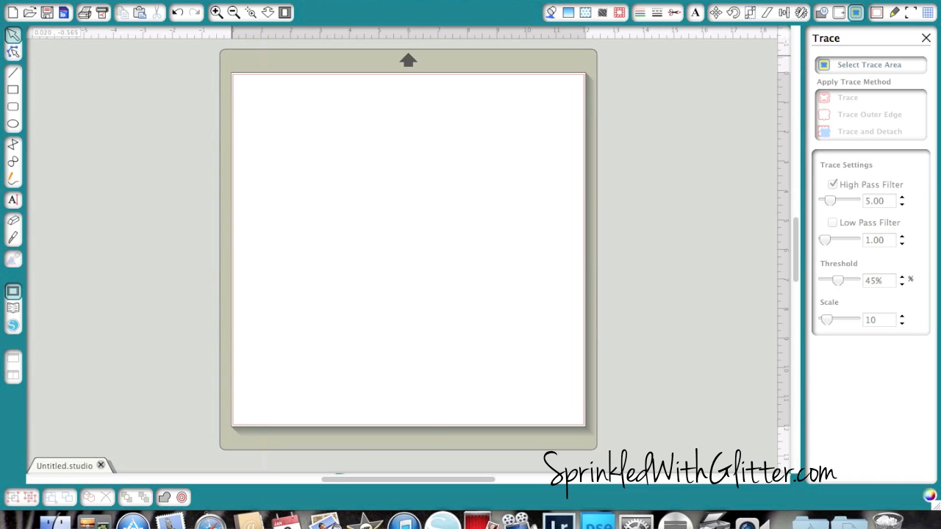
click(139, 2)
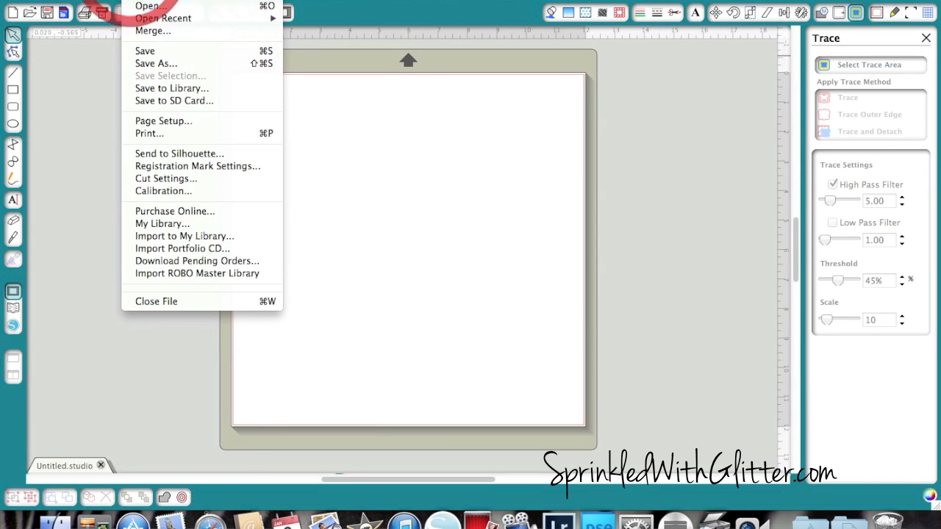
click(141, 7)
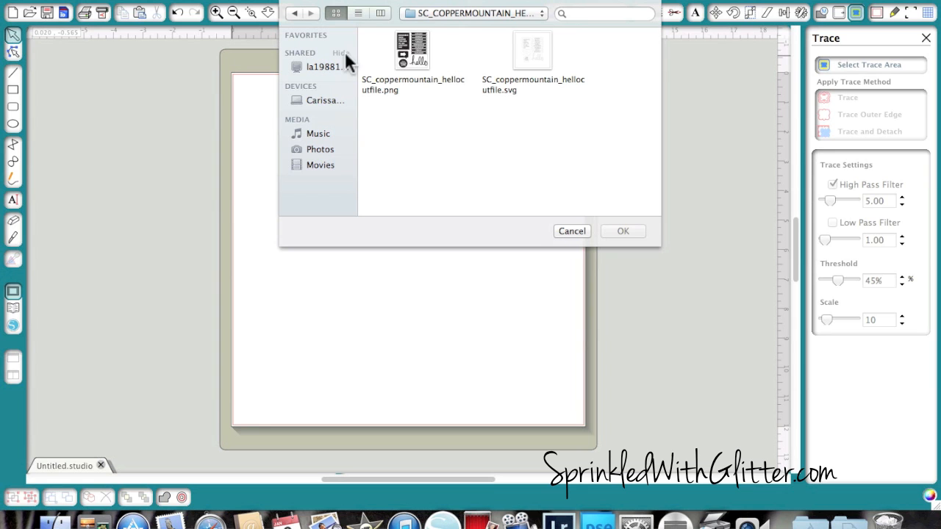
Browse from the computer's Macintosh HD through the Users folder to the account's home folder.
click(318, 98)
click(423, 54)
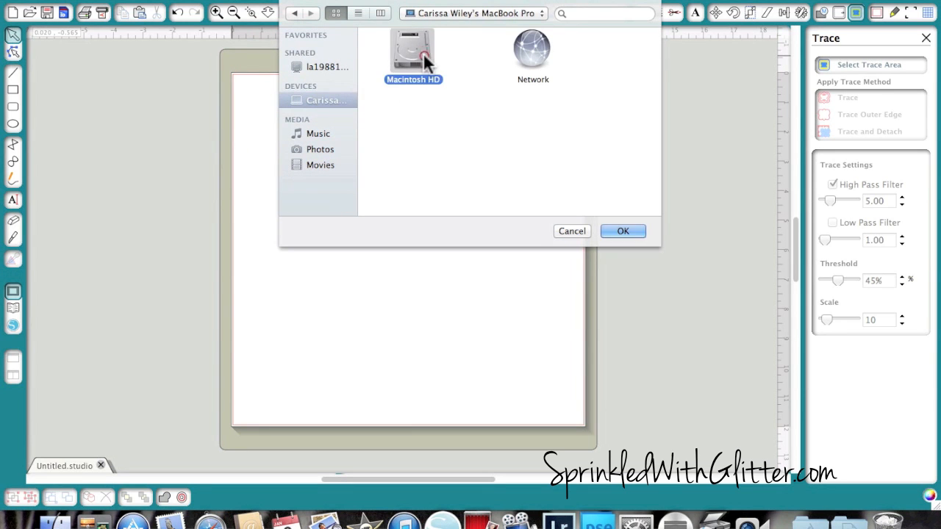
double_click(424, 56)
scroll(507, 145, down, 1)
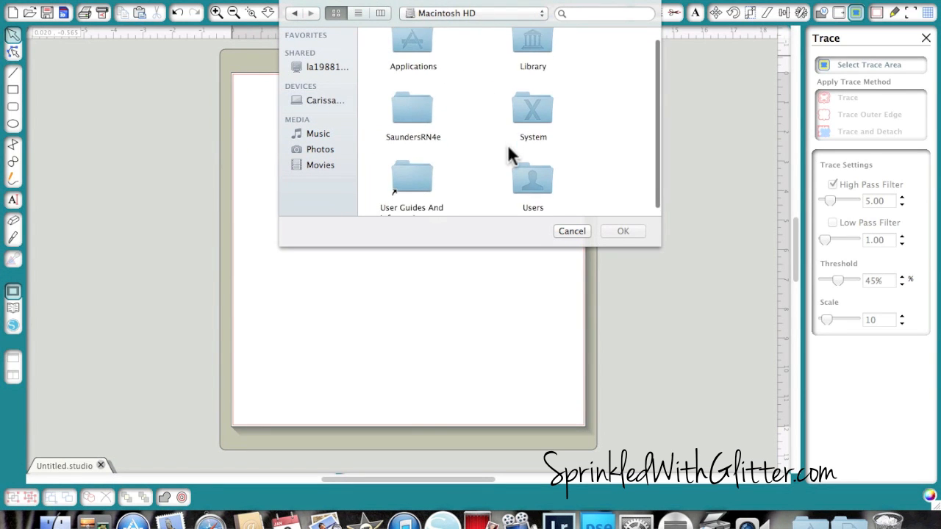
click(541, 172)
double_click(542, 177)
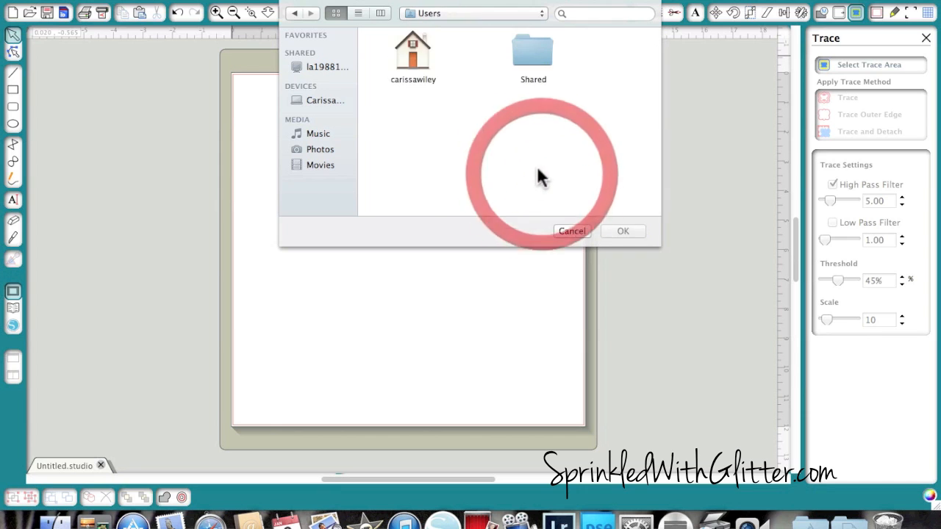
double_click(412, 46)
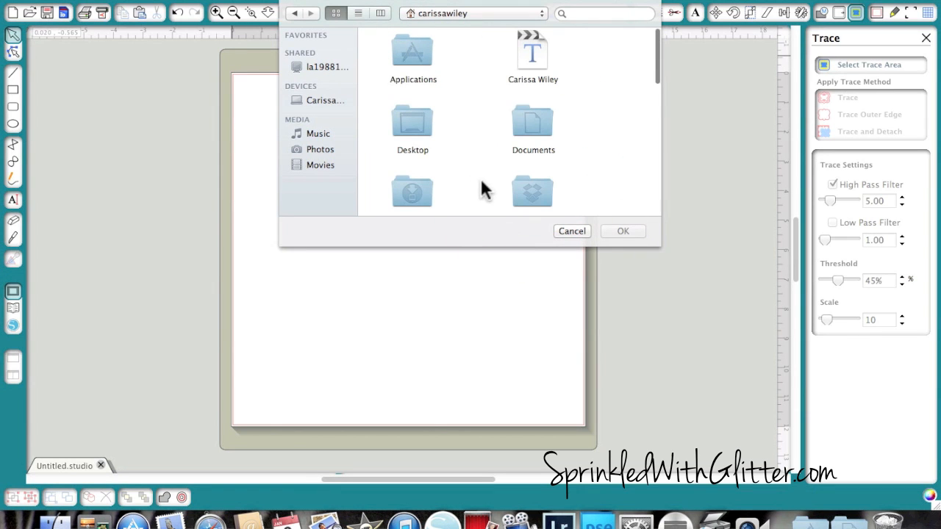
scroll(463, 183, down, 2)
click(415, 147)
double_click(416, 147)
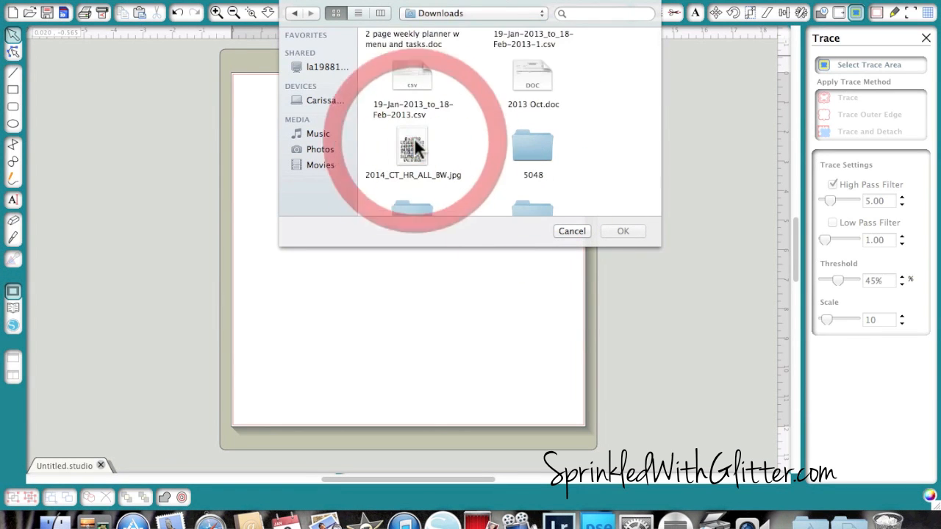
click(294, 13)
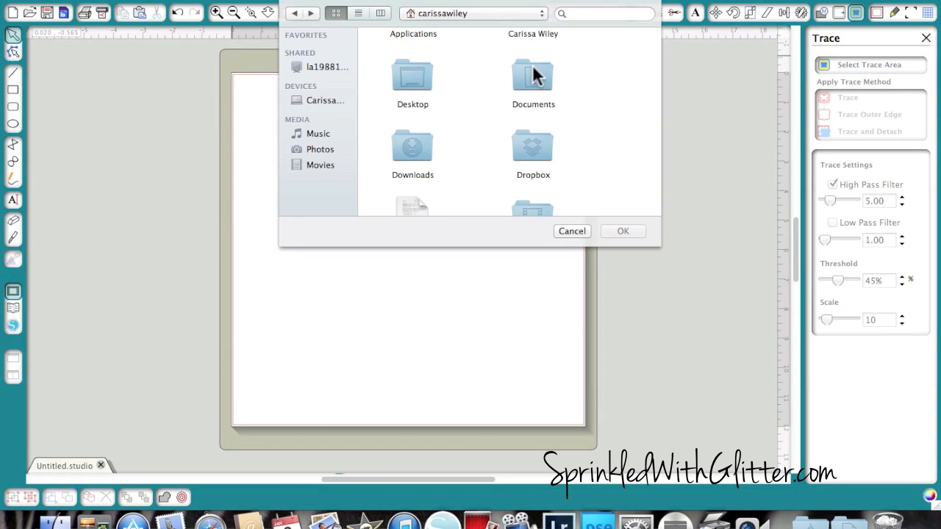
Open SC_coppermountain_hellocutfile.svg from the SC_COPPERMOUNTAIN_HELLOCUTFILE folder on the Desktop.
double_click(426, 75)
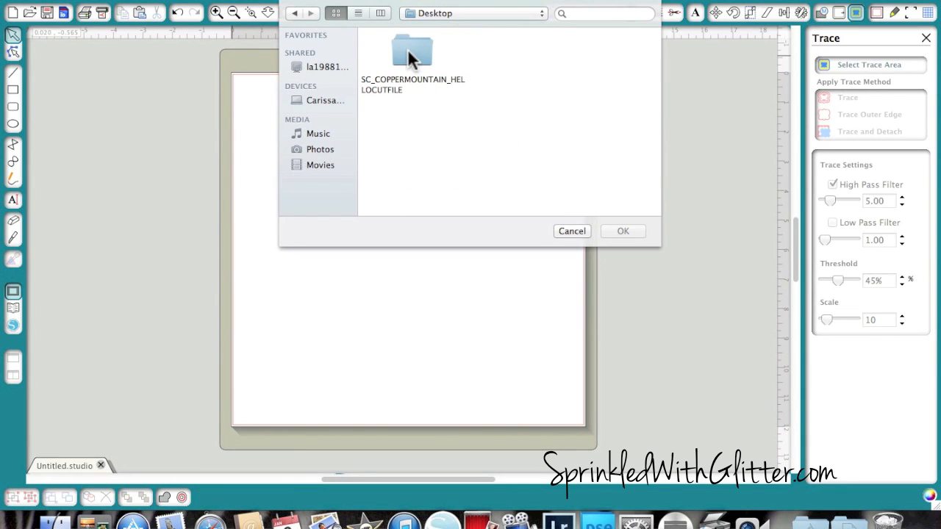
double_click(407, 48)
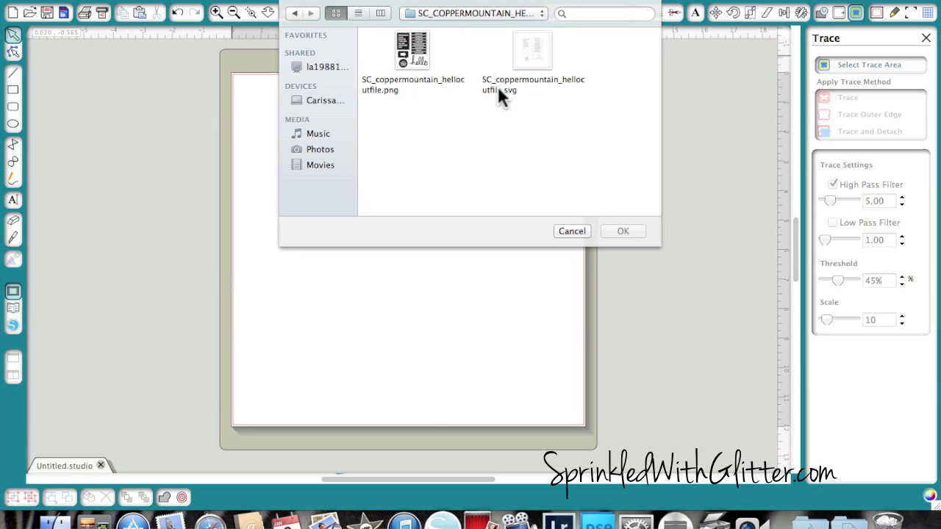
double_click(532, 58)
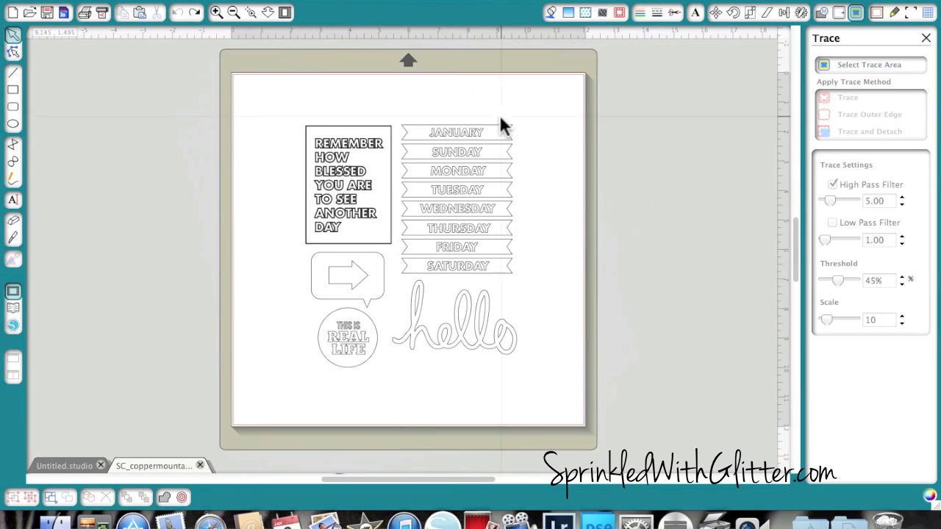
Move the imported design toward the mat's upper-left corner and ungroup it into separate shapes.
drag(478, 168, 424, 122)
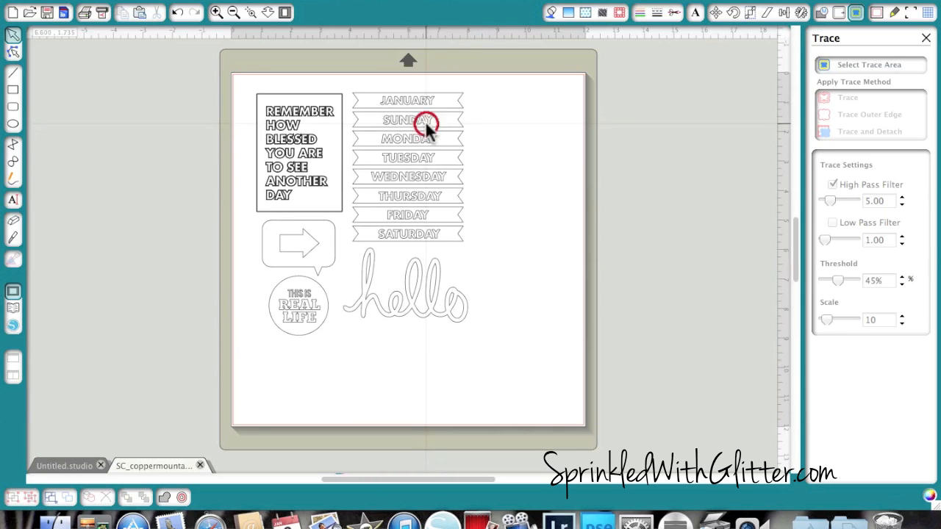
click(437, 309)
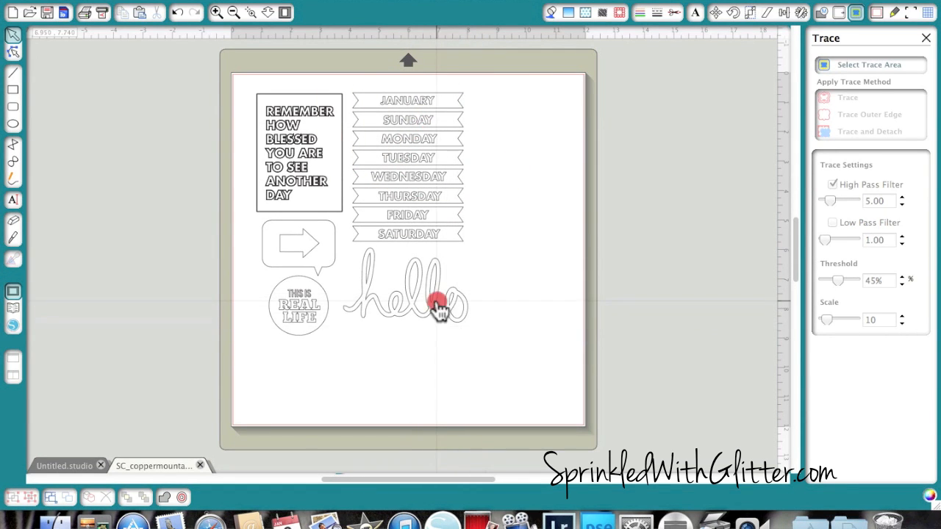
key(super+u)
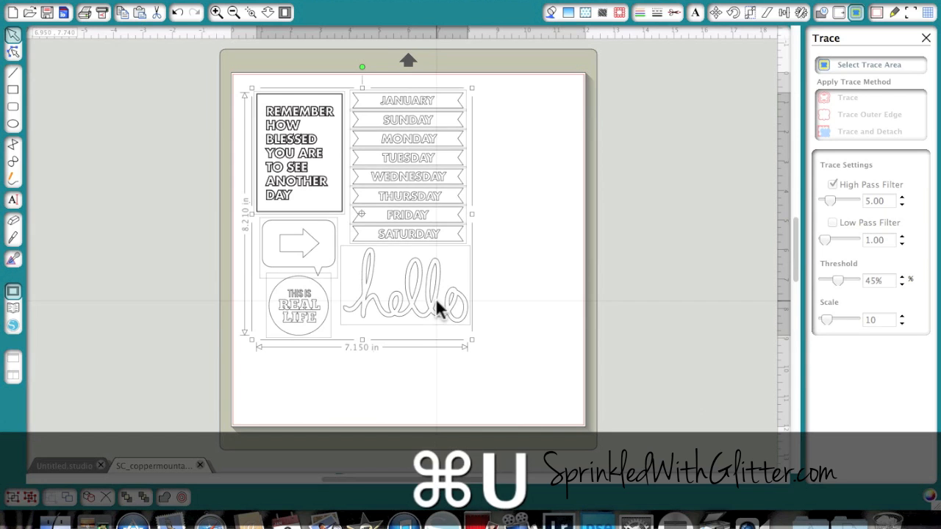
click(481, 302)
Delete every shape except the word hello, and move hello into the mat's upper-left corner.
drag(500, 252, 232, 81)
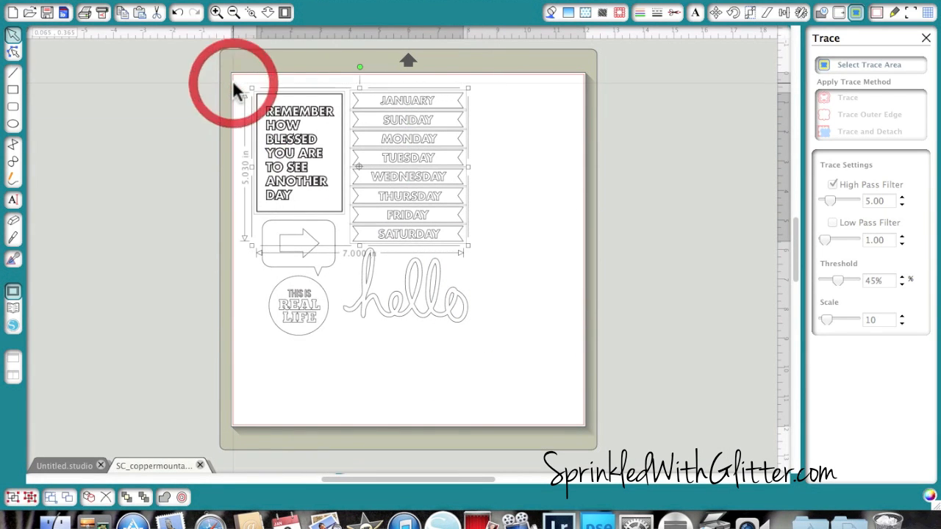
key(Delete)
drag(242, 193, 346, 370)
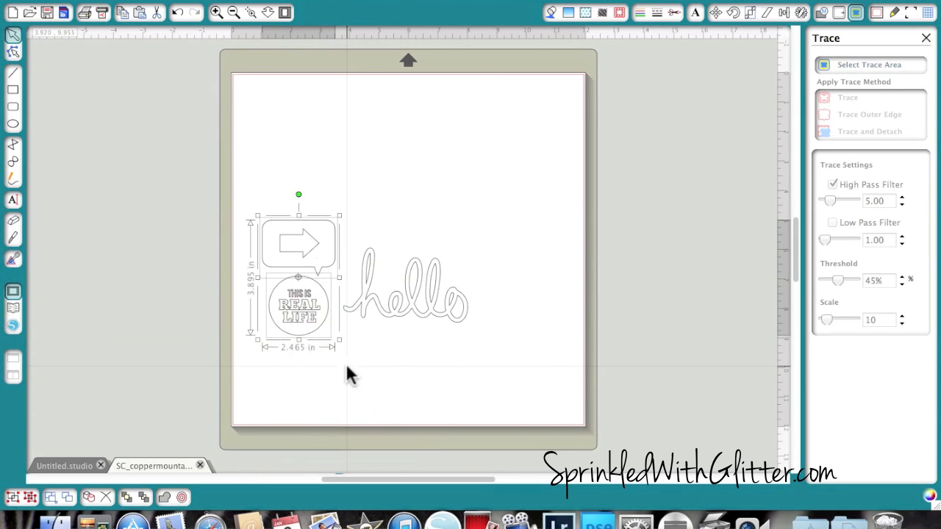
key(Delete)
drag(405, 315, 301, 147)
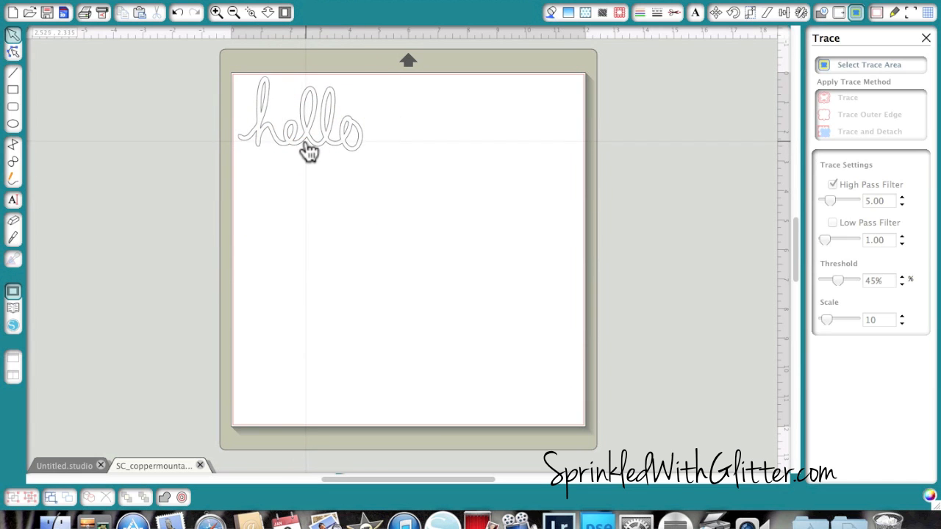
click(307, 152)
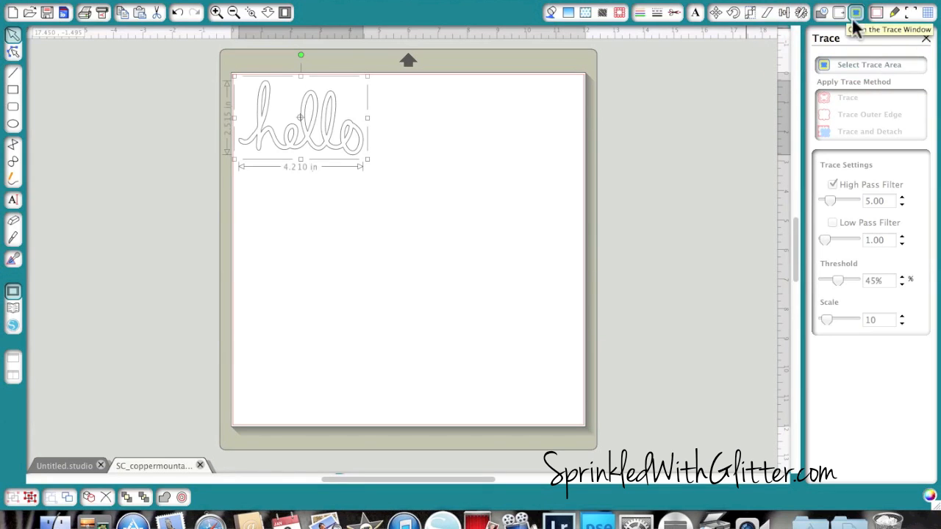
Set a trace area around the hello word and trace it with the standard Trace method.
click(853, 63)
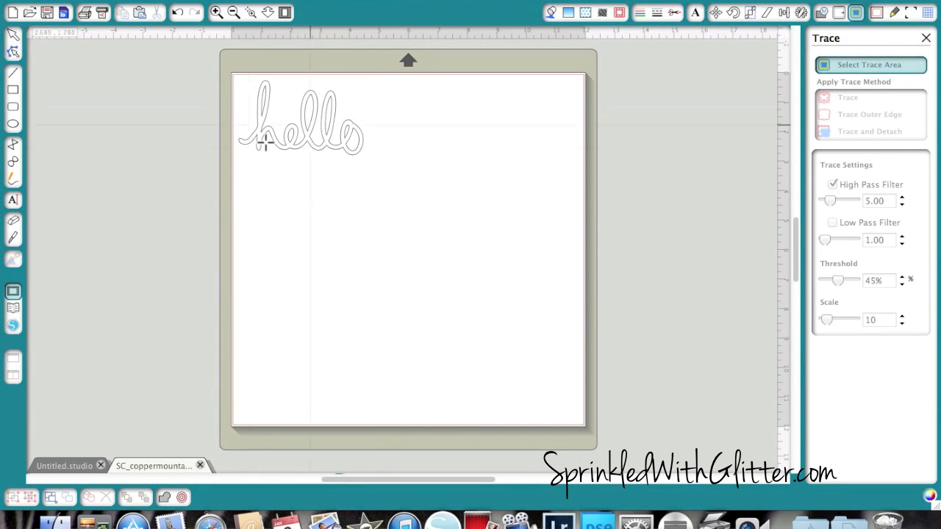
mouse_move(236, 75)
mouse_down()
mouse_move(245, 134)
mouse_move(286, 159)
mouse_move(368, 167)
mouse_up()
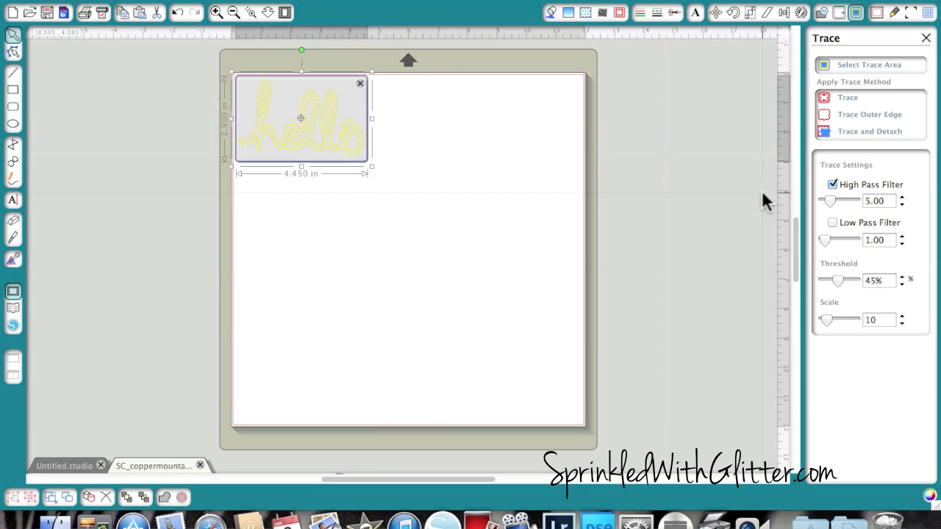
click(853, 99)
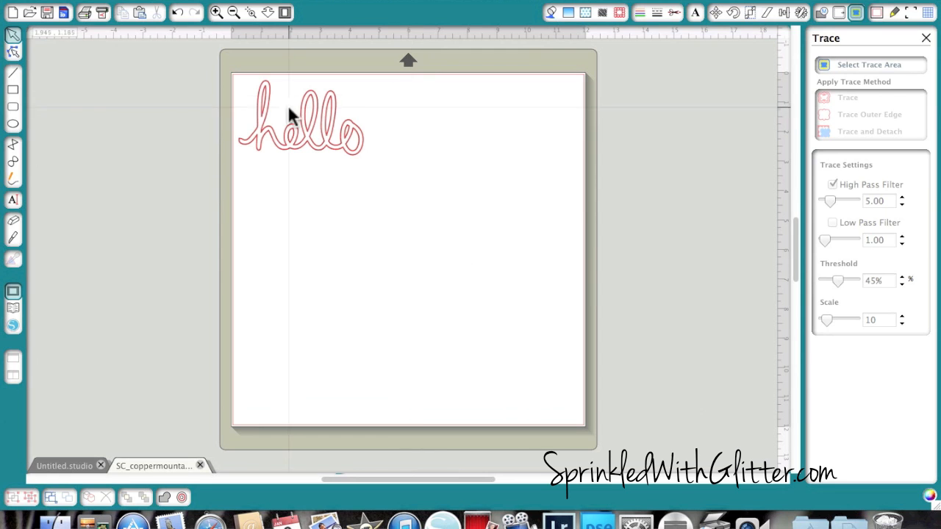
Delete the original black hello from under the red trace and put the traced copy in the mat's upper-left corner.
drag(294, 132, 371, 203)
click(315, 143)
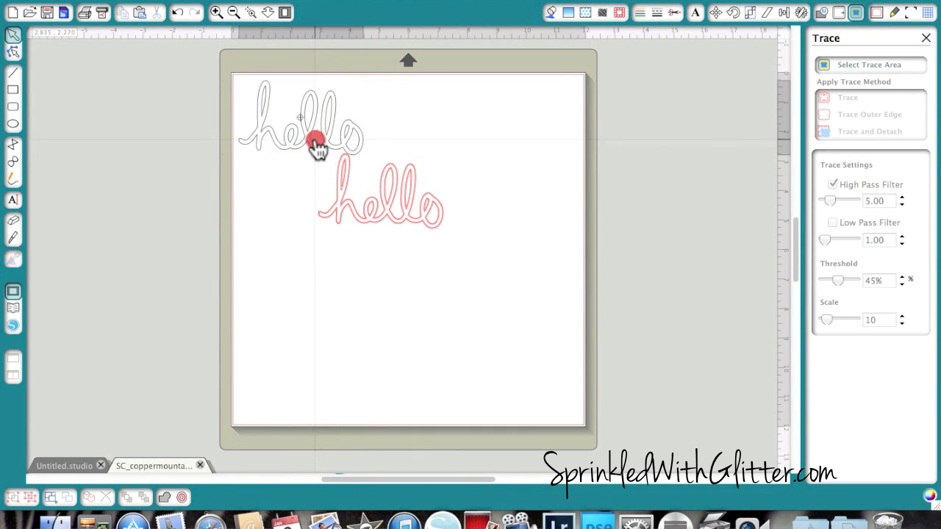
key(Delete)
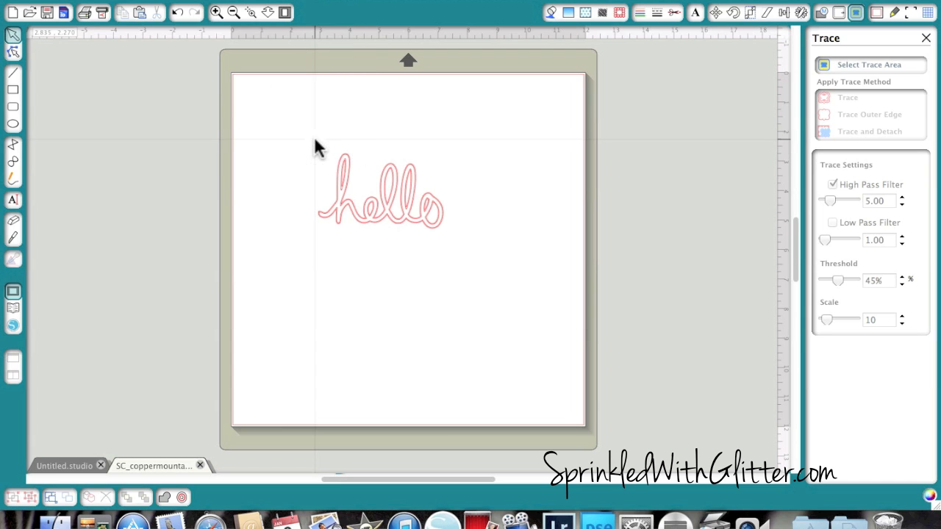
drag(380, 213, 294, 130)
Examine the outlines of the traced hello up close, including the loops of its letters.
click(248, 42)
click(251, 12)
click(306, 155)
click(307, 156)
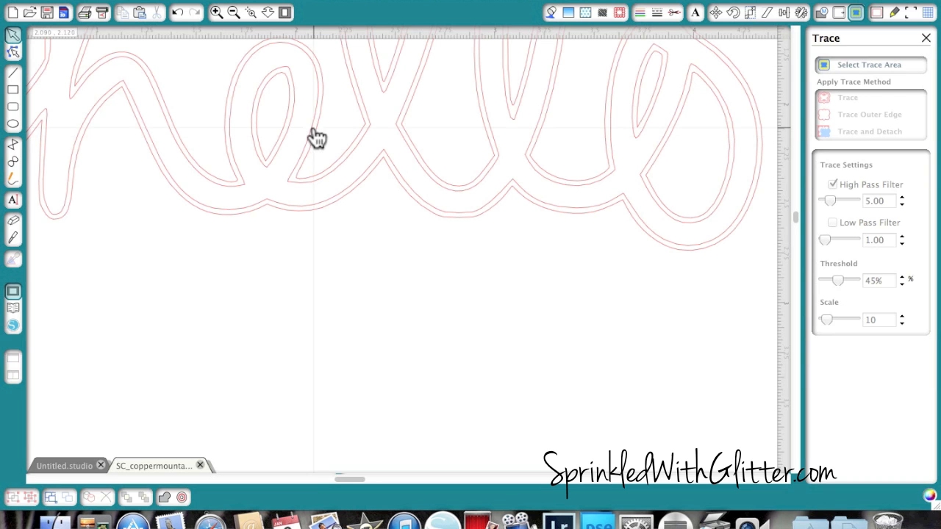
click(233, 13)
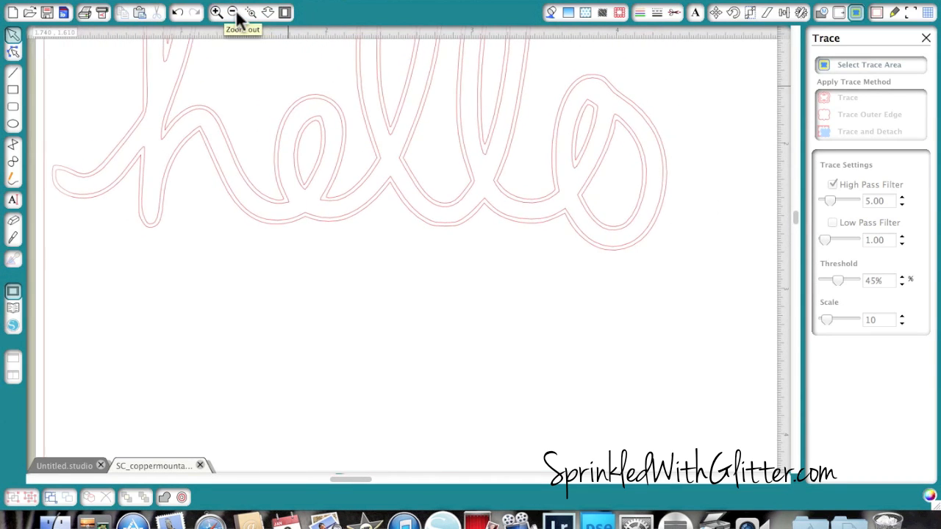
click(234, 13)
drag(349, 122, 359, 153)
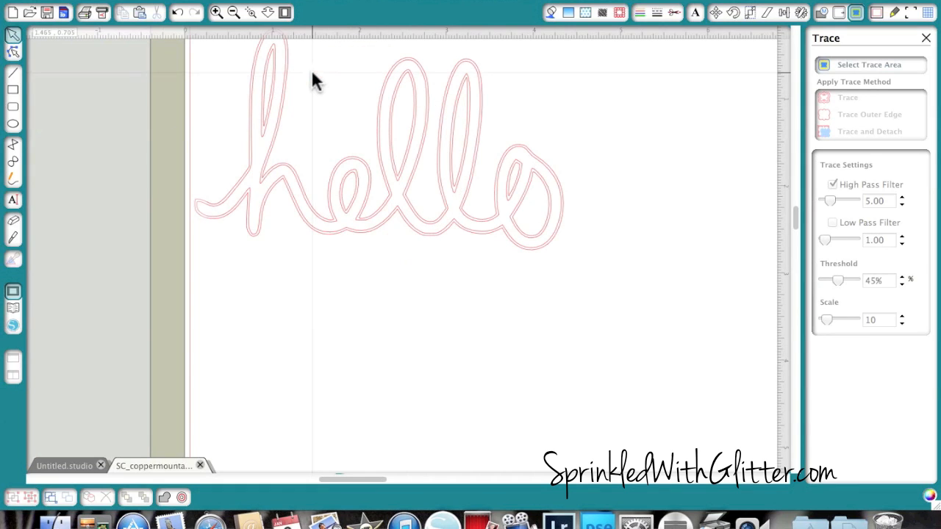
scroll(311, 69, up, 3)
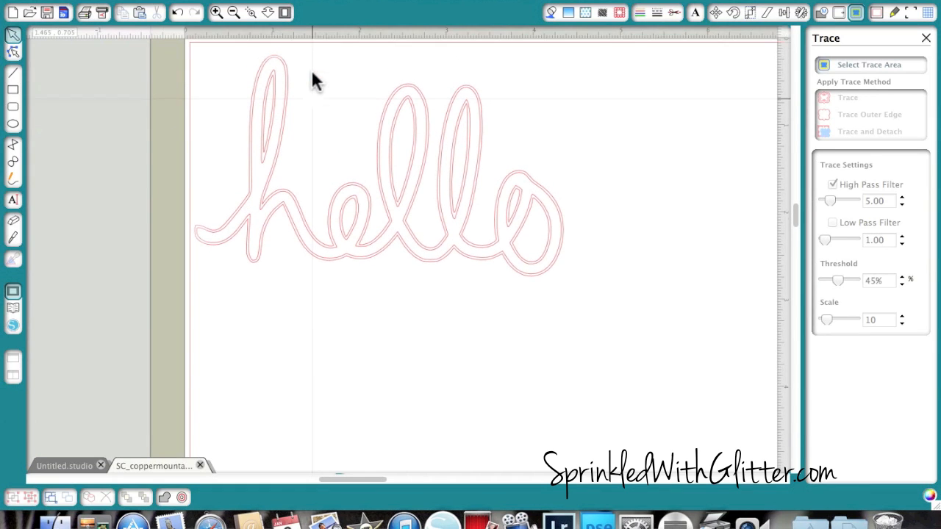
Release the compound path of the traced hello.
click(283, 154)
right_click(282, 149)
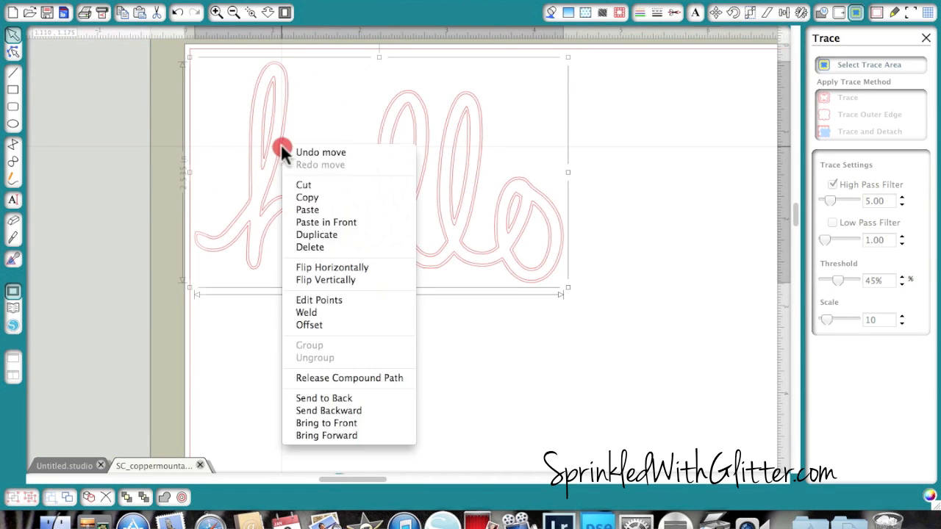
click(360, 377)
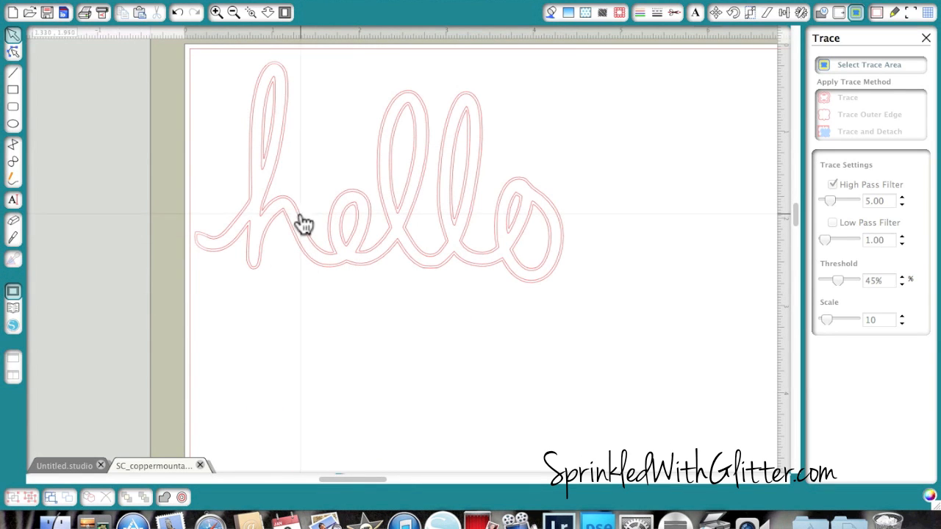
Pull the duplicate outer hello outline and the first l's duplicate loop line off the word and delete both.
click(289, 81)
drag(289, 81, 428, 281)
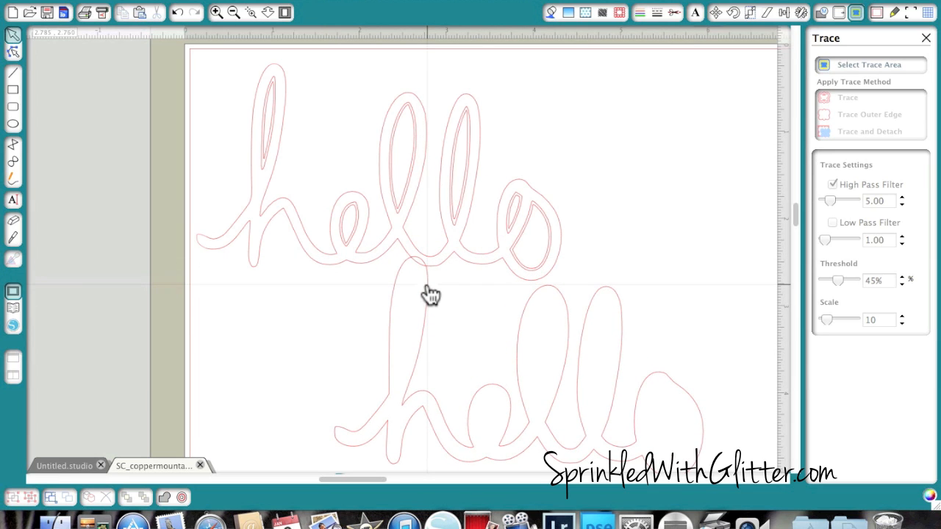
drag(416, 121, 622, 159)
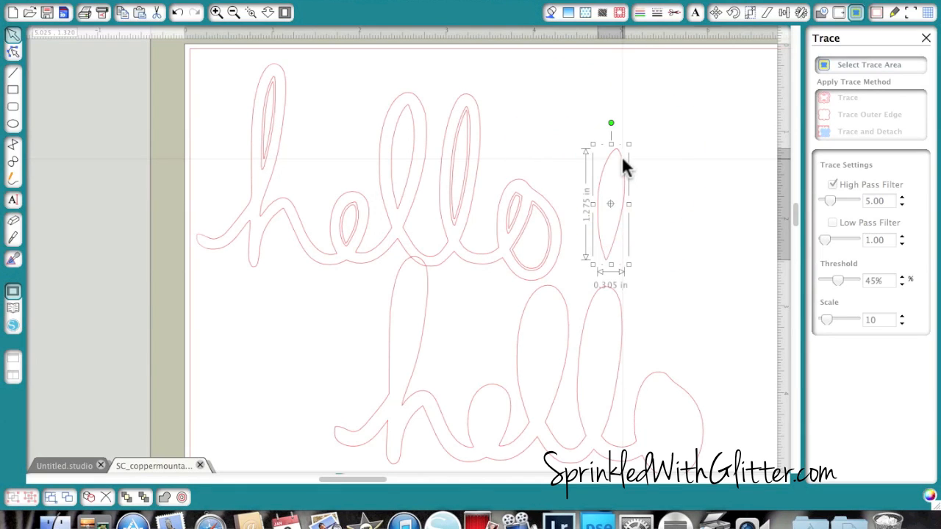
key(Delete)
click(518, 351)
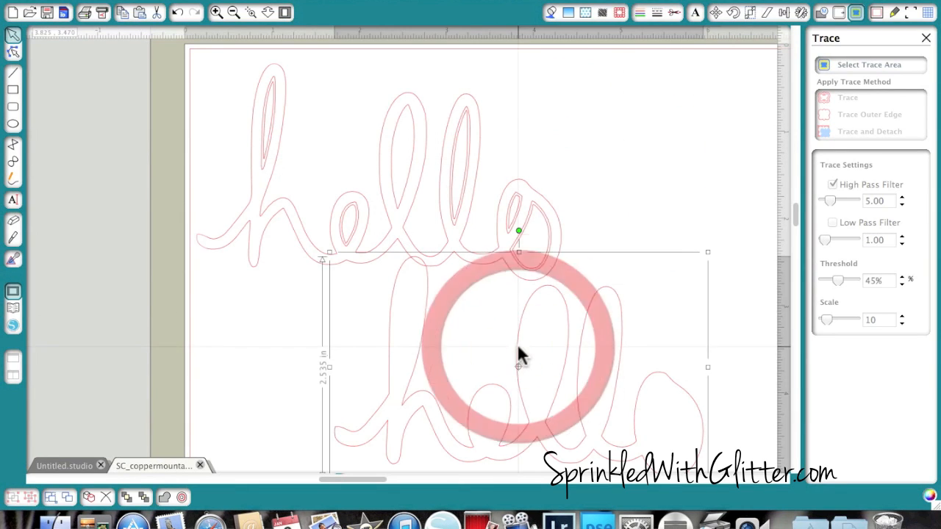
key(Delete)
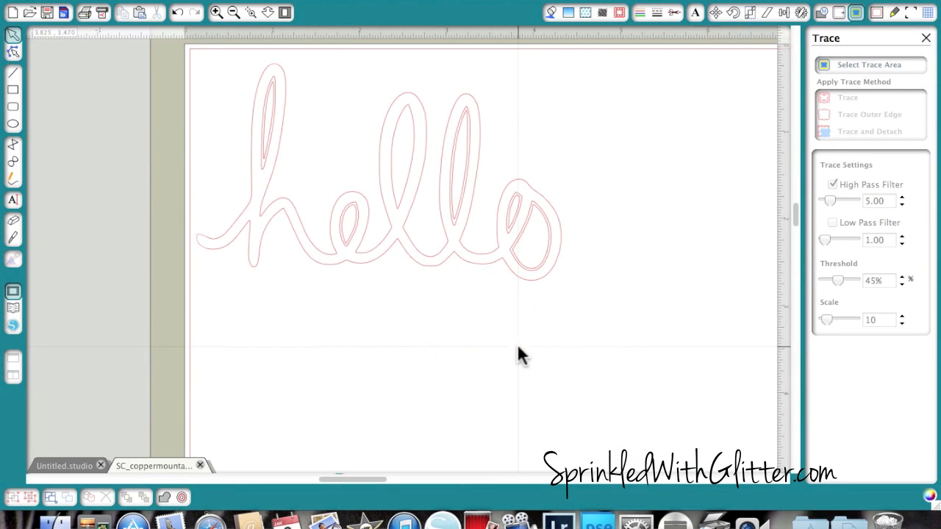
Delete the duplicate loop lines inside the second l and the large opening of the o.
click(462, 205)
key(Delete)
click(554, 240)
key(Delete)
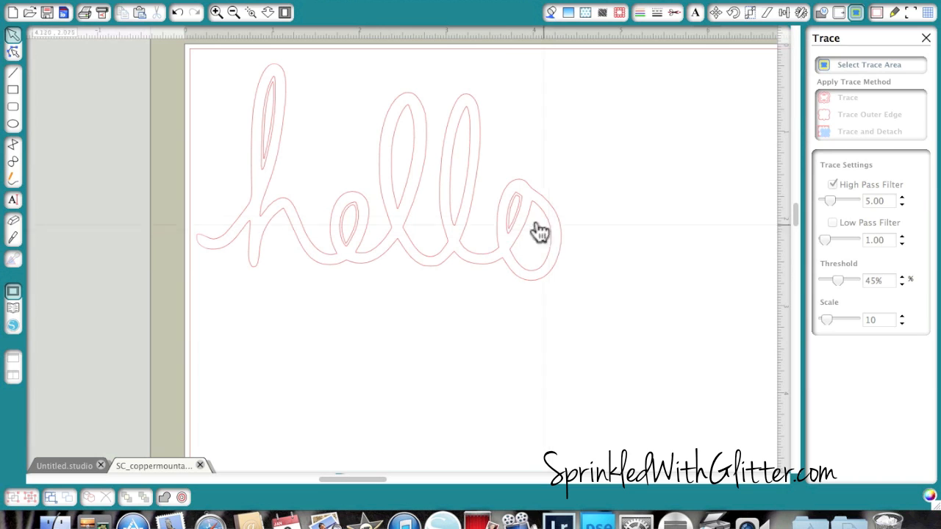
Delete the duplicate loop lines inside the small loop of the o, the e and the h.
click(516, 222)
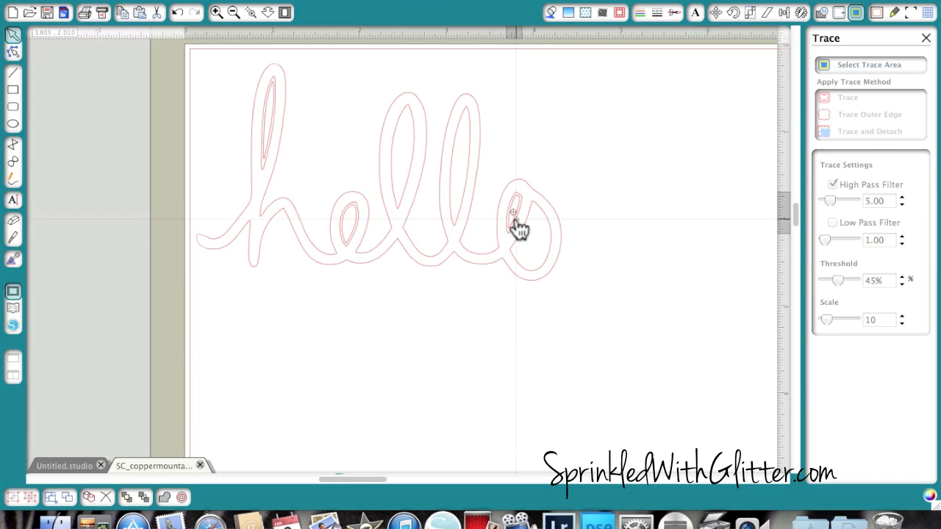
key(Delete)
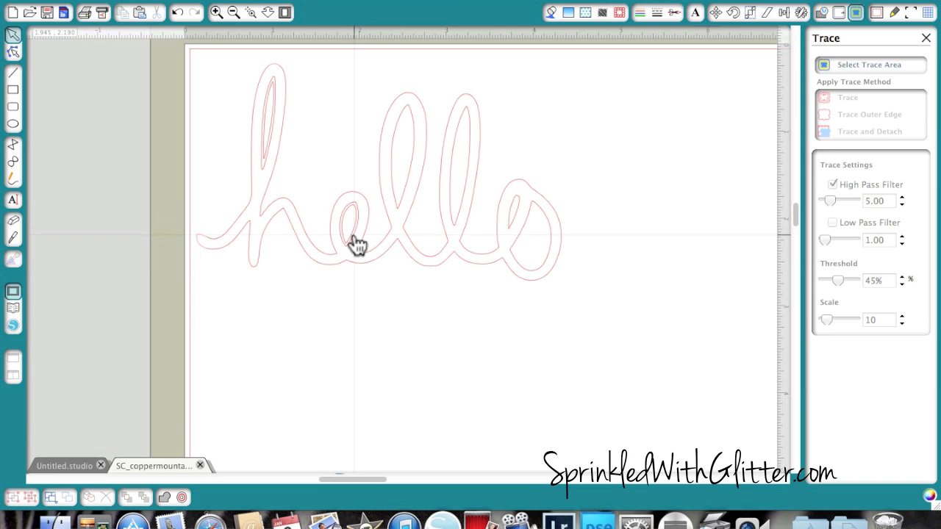
click(354, 242)
key(Delete)
click(269, 158)
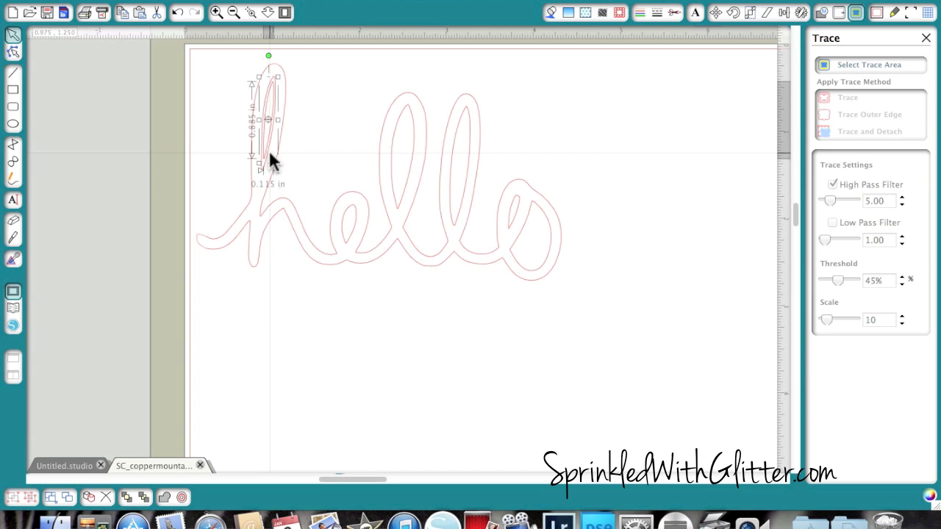
key(Delete)
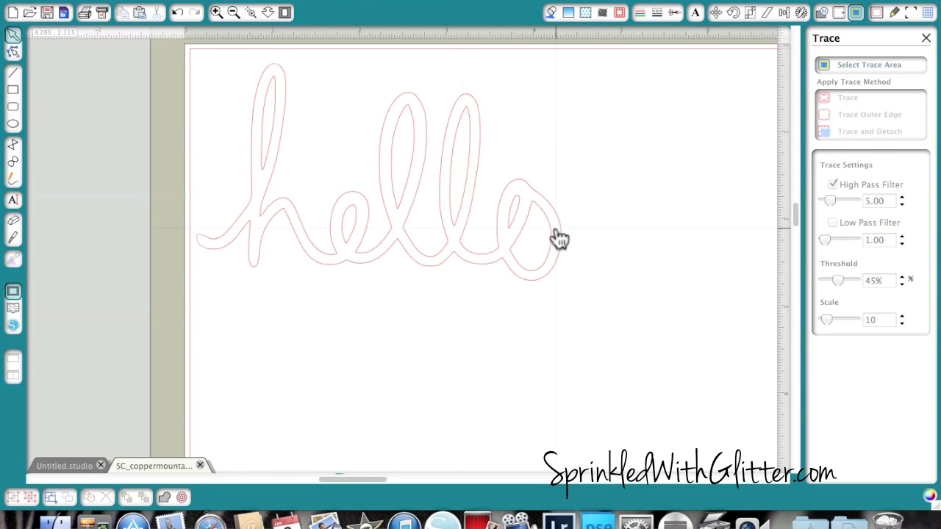
Combine all the remaining hello outlines into one compound path.
drag(616, 332, 180, 57)
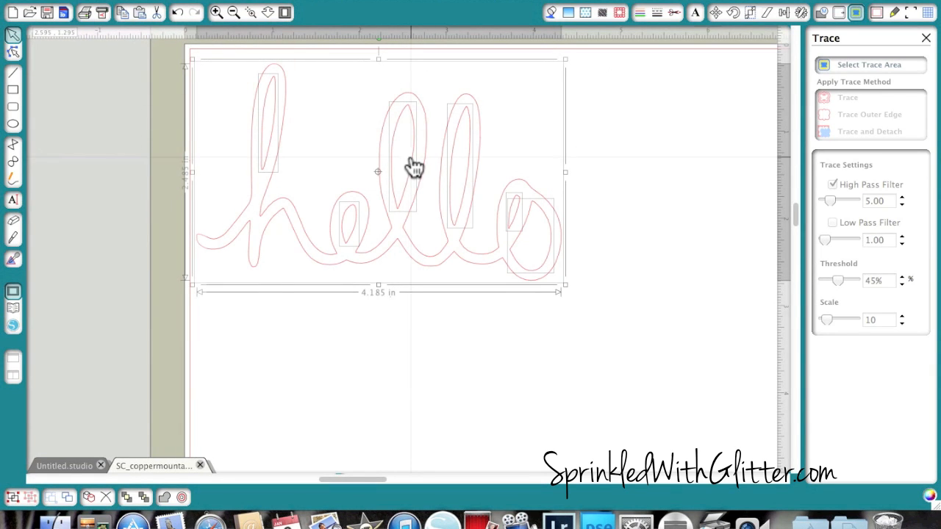
right_click(365, 103)
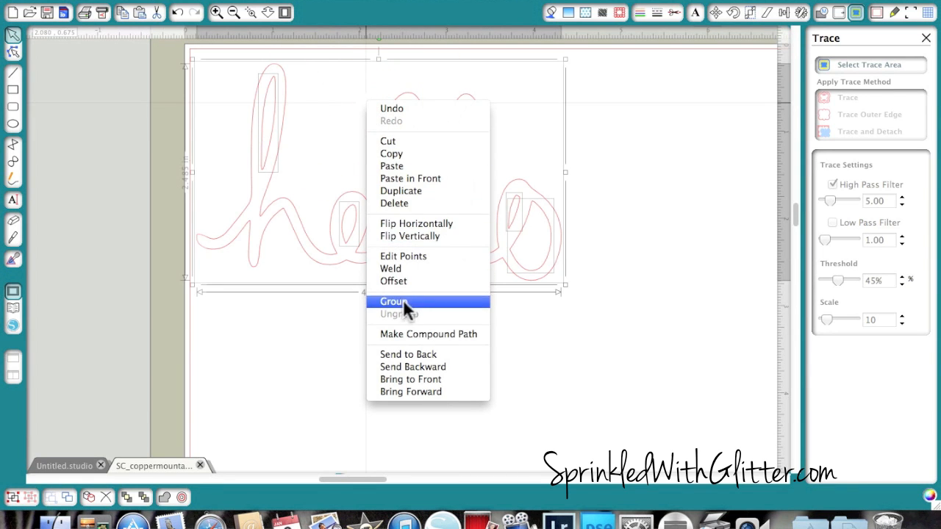
click(410, 335)
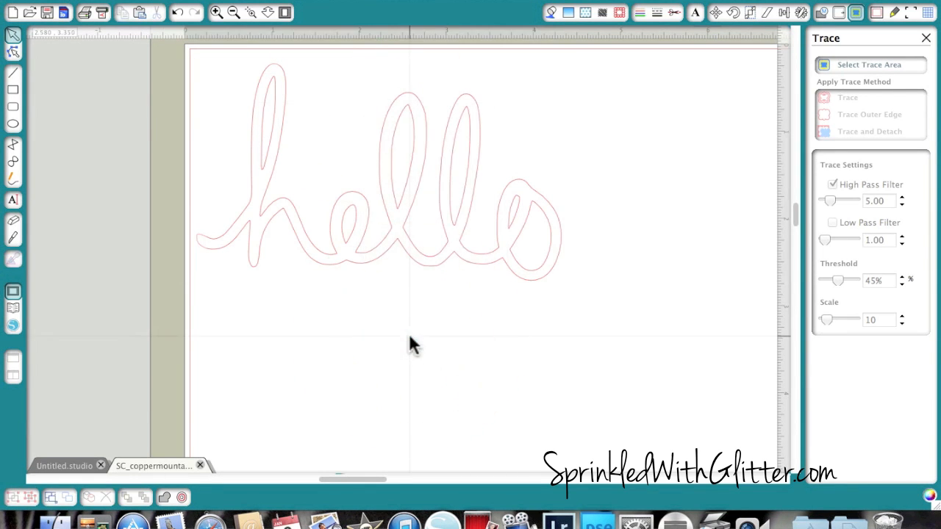
Move the hello down and to the right on the page to clear the upper area.
click(414, 278)
mouse_move(413, 278)
mouse_down()
mouse_move(361, 235)
mouse_move(370, 213)
mouse_move(360, 253)
mouse_move(395, 248)
mouse_move(429, 389)
mouse_move(400, 387)
mouse_up()
click(397, 252)
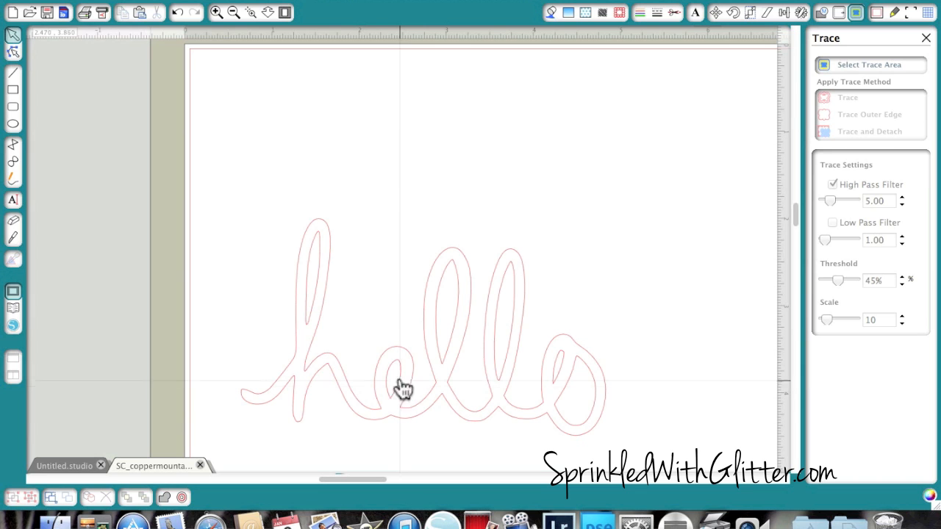
click(397, 363)
drag(398, 362, 441, 403)
click(136, 197)
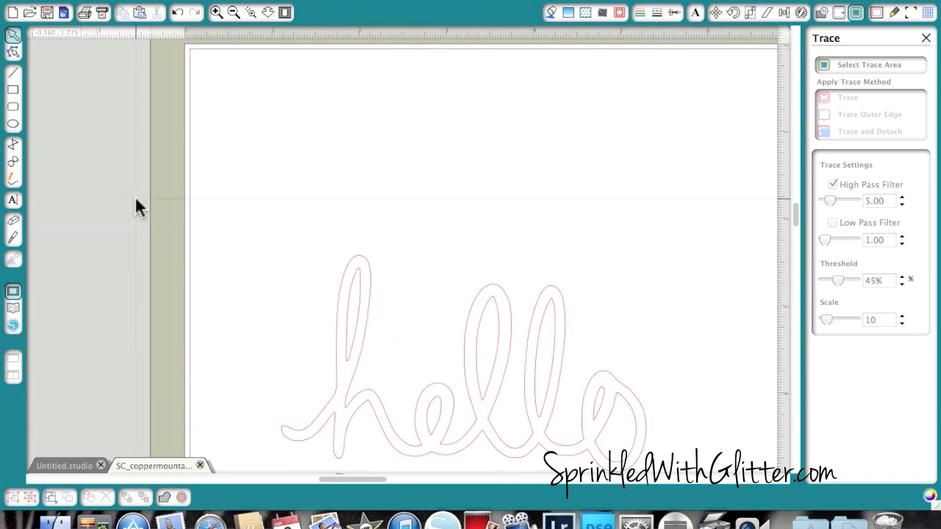
Draw a rectangle about 1.67 in wide and 1.32 in high above the hello.
click(13, 89)
mouse_move(220, 84)
mouse_down()
mouse_move(337, 184)
mouse_move(363, 196)
mouse_up()
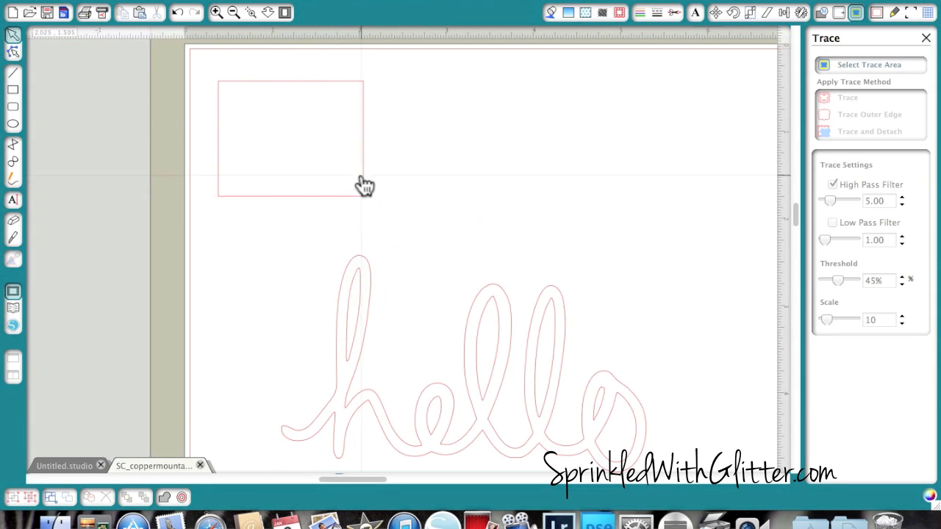
click(362, 184)
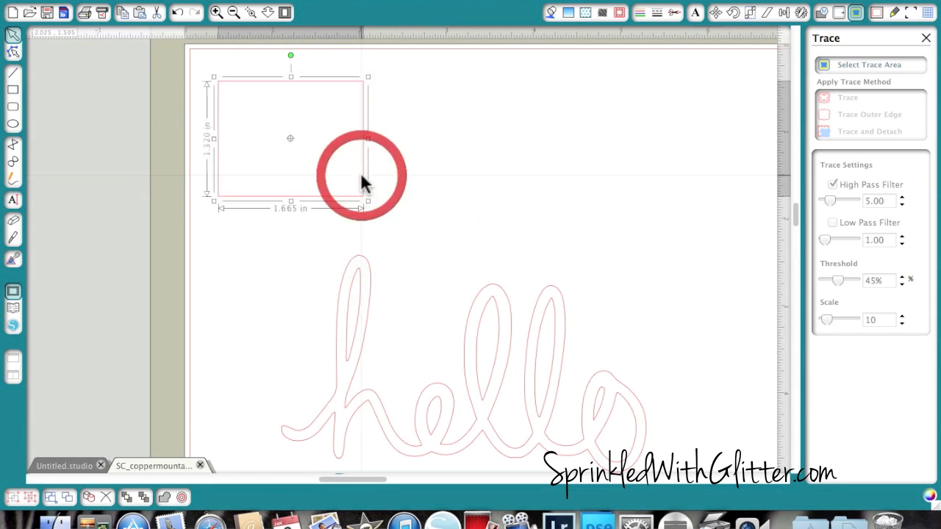
Scale the rectangle to 5 in wide and 3.75 in high without locking the aspect ratio.
click(750, 14)
double_click(882, 213)
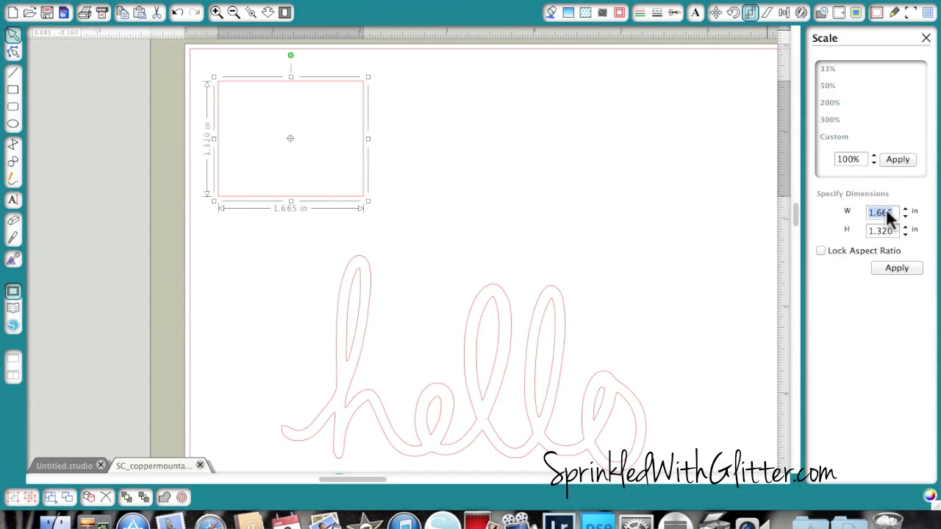
text(5)
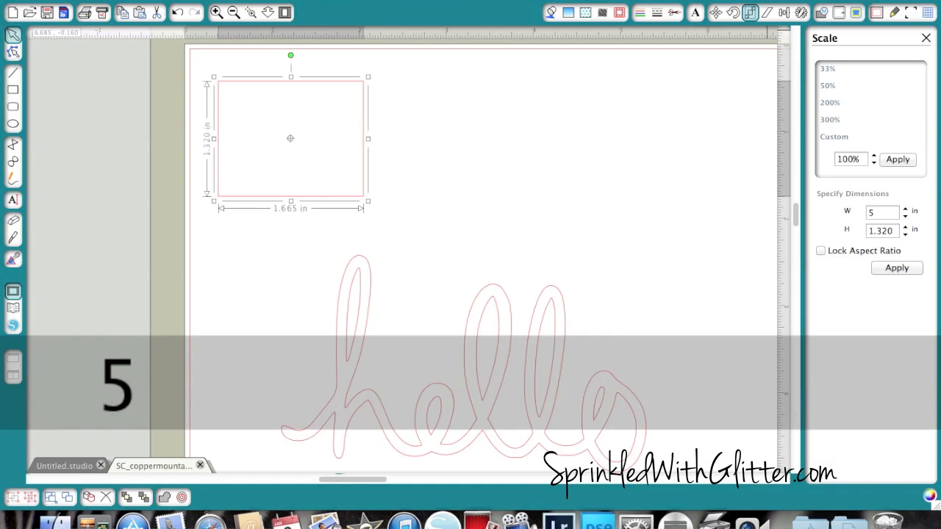
key(Tab)
text(3.75)
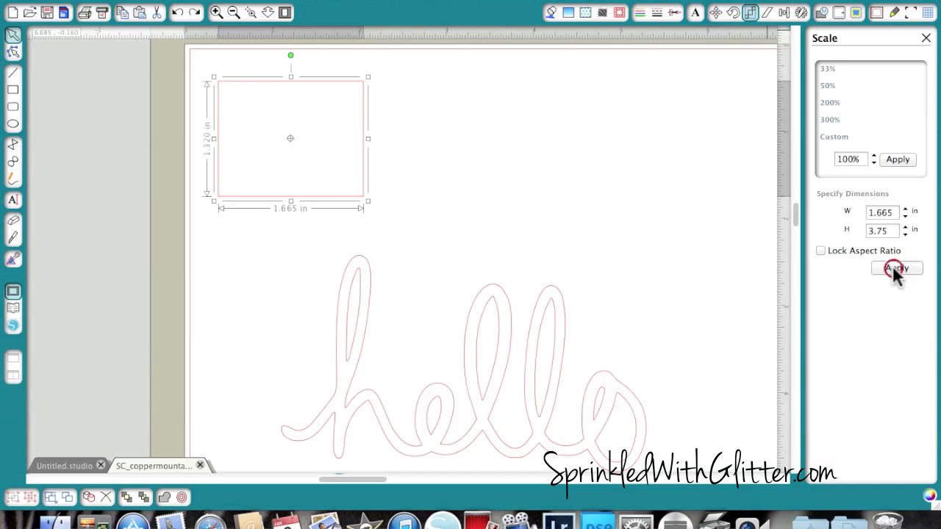
click(894, 268)
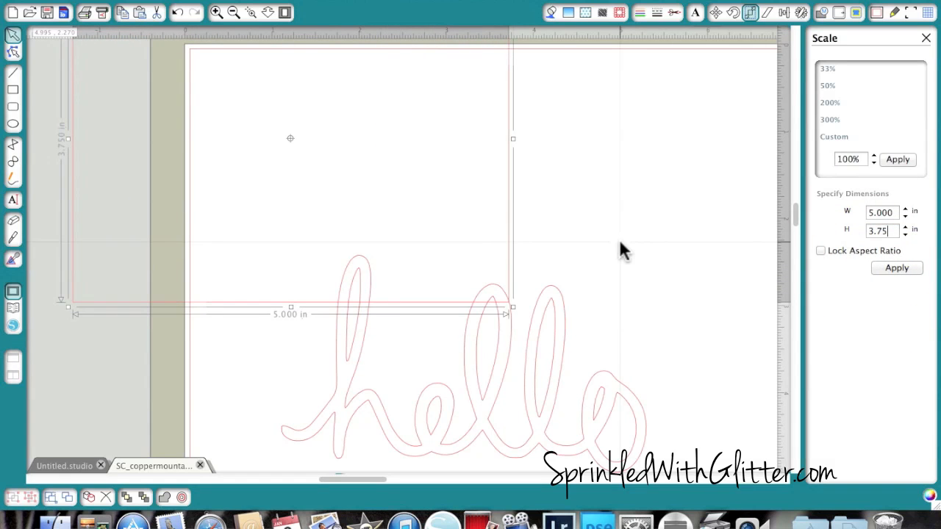
Place the rectangle in the page's upper-left corner and the hello beside it on the right.
click(234, 12)
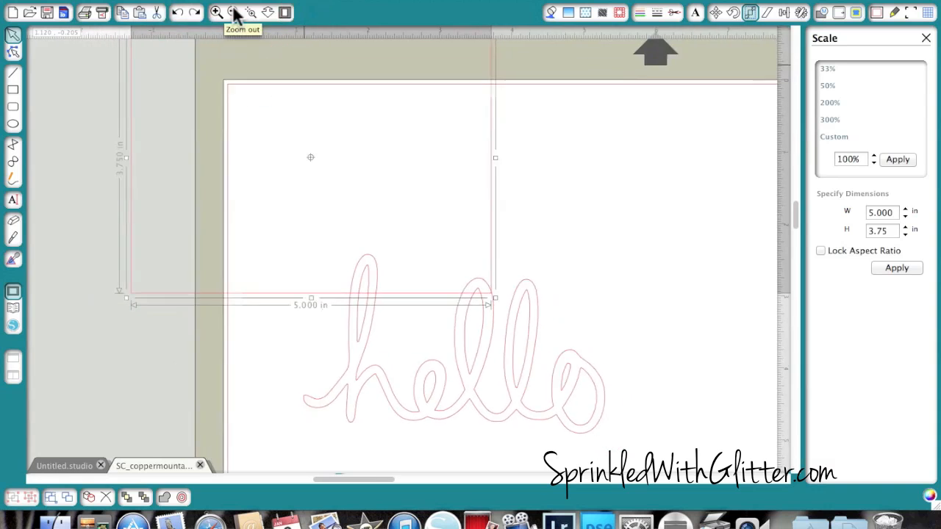
click(234, 12)
drag(307, 147, 581, 181)
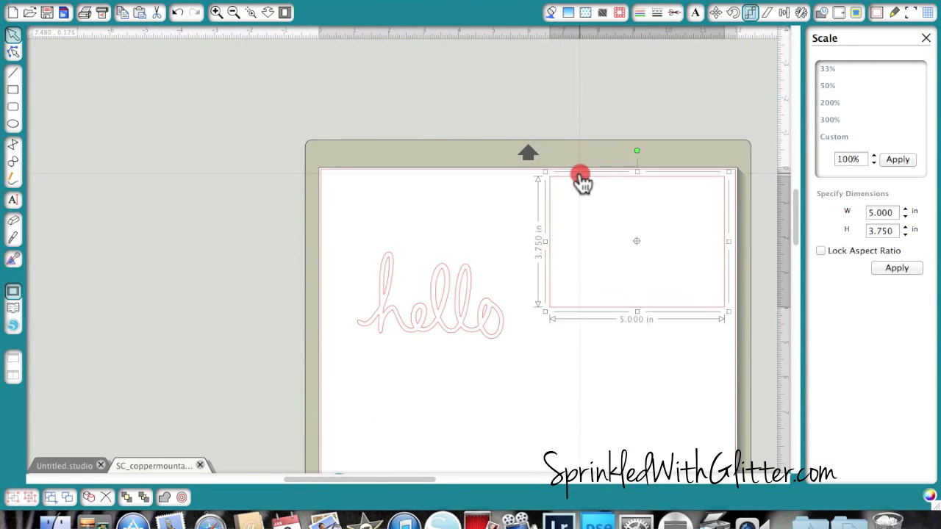
drag(410, 321, 567, 400)
drag(596, 307, 370, 308)
click(369, 309)
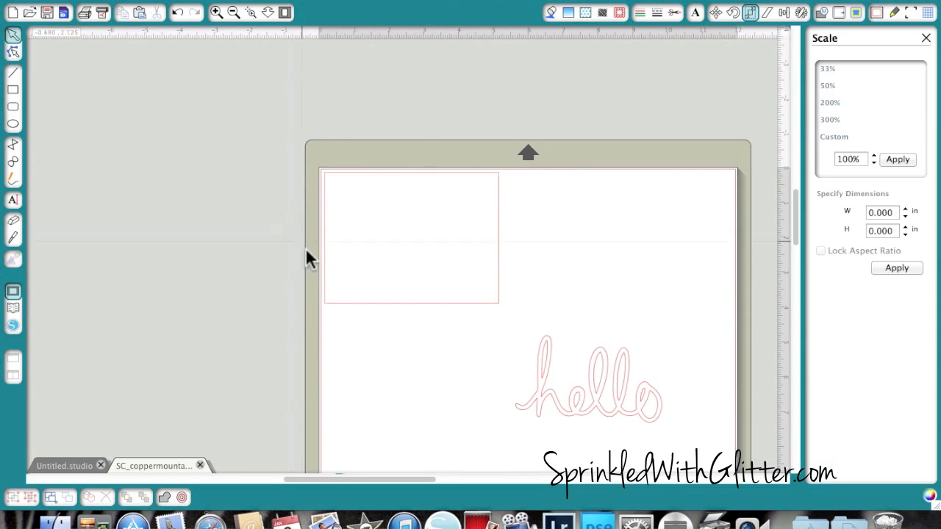
drag(579, 402, 630, 300)
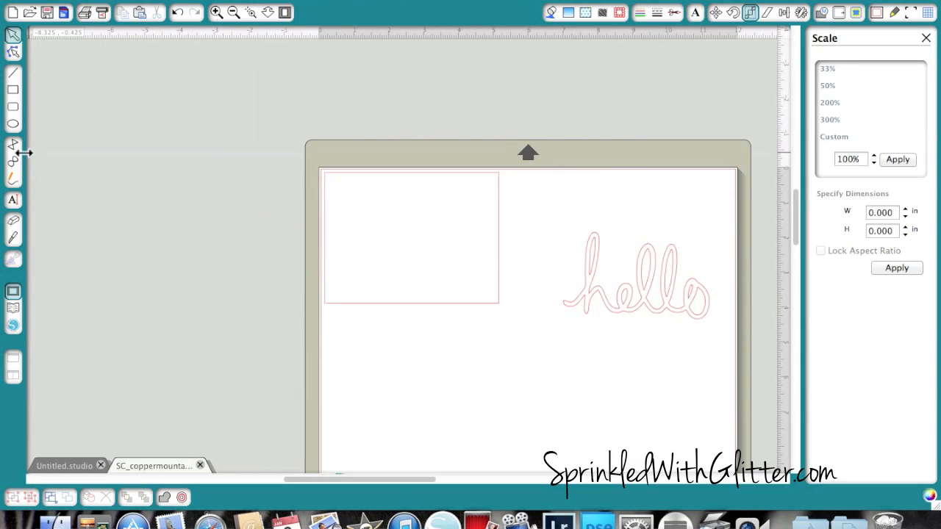
Draw a perfect circle about 1.97 in across below the rectangle.
click(12, 126)
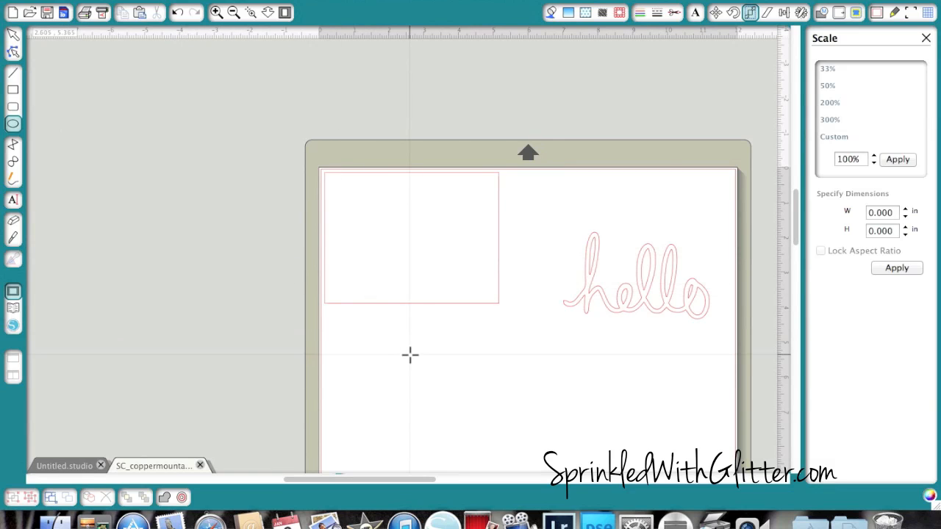
key(shift)
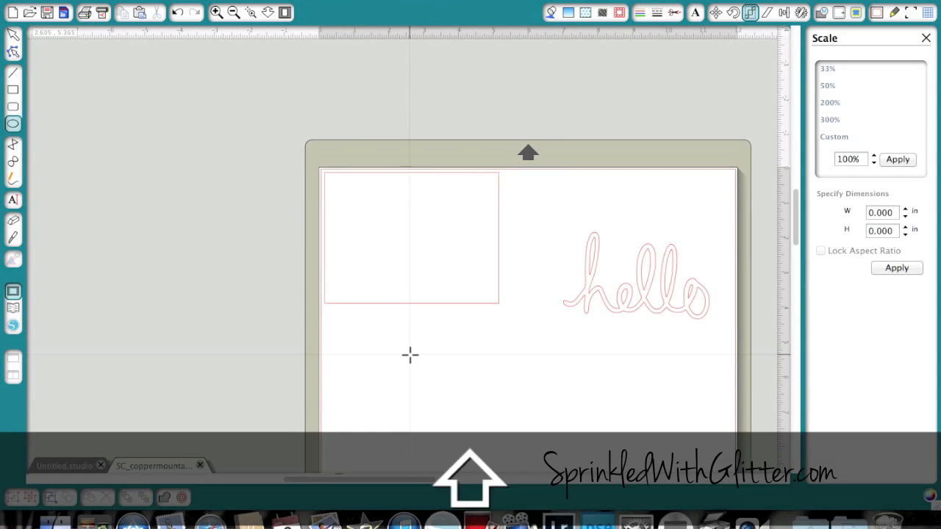
drag(410, 354, 485, 417)
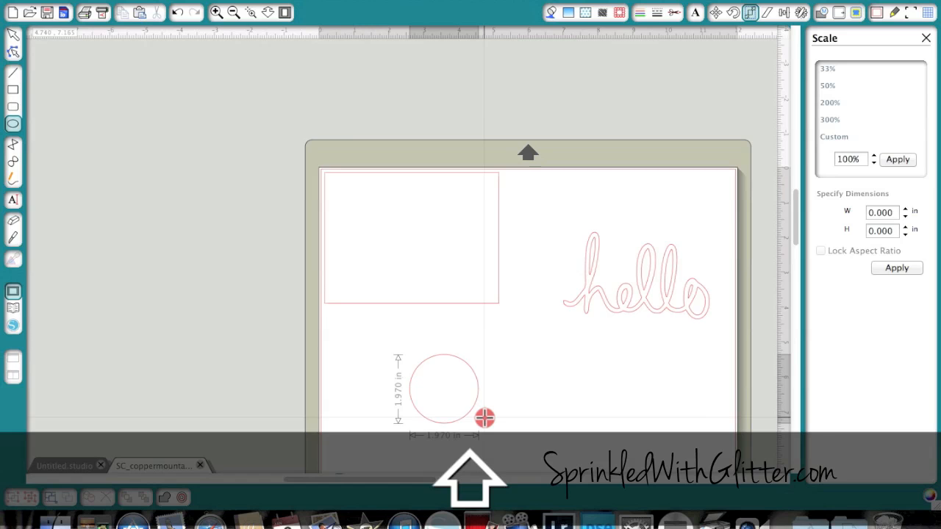
drag(484, 418, 483, 415)
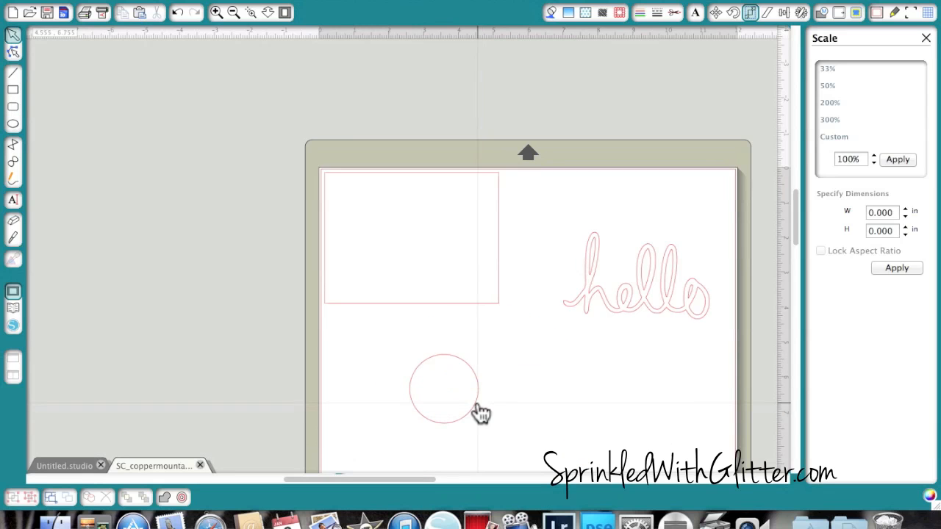
click(477, 412)
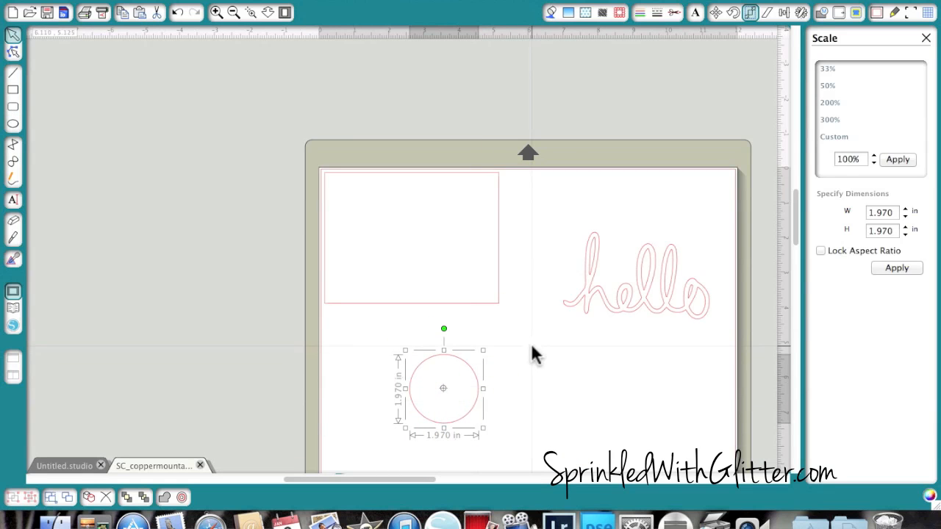
Shrink the hello proportionally to about 2.14 in wide and position it over the circle.
drag(605, 311, 553, 385)
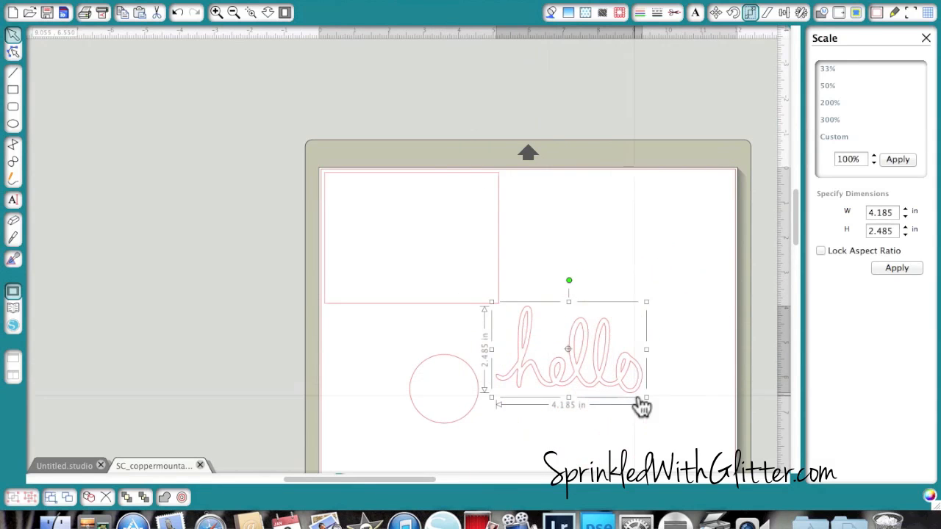
drag(645, 395, 449, 400)
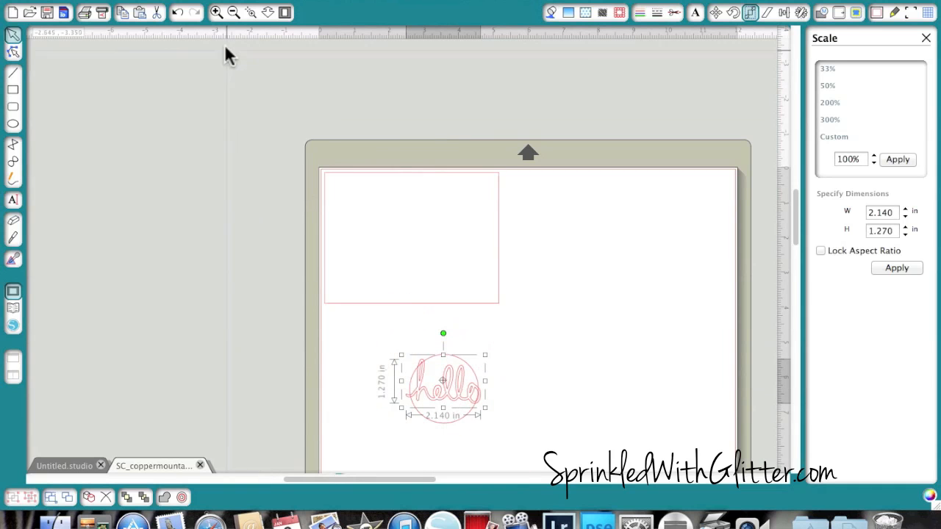
click(217, 11)
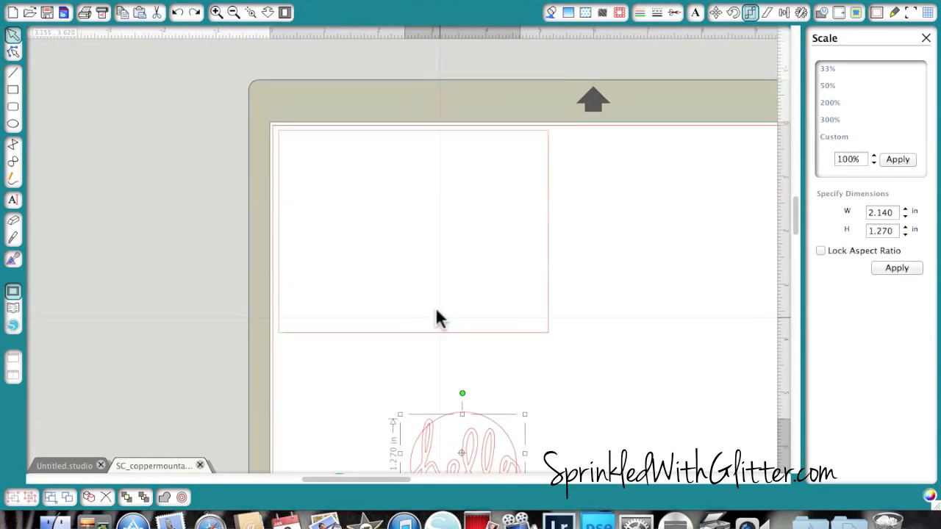
scroll(479, 368, down, 5)
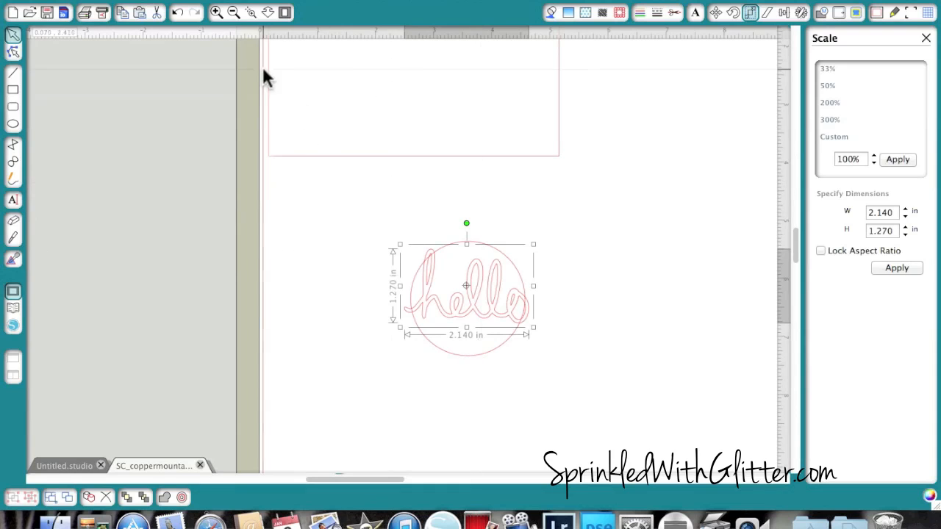
click(216, 11)
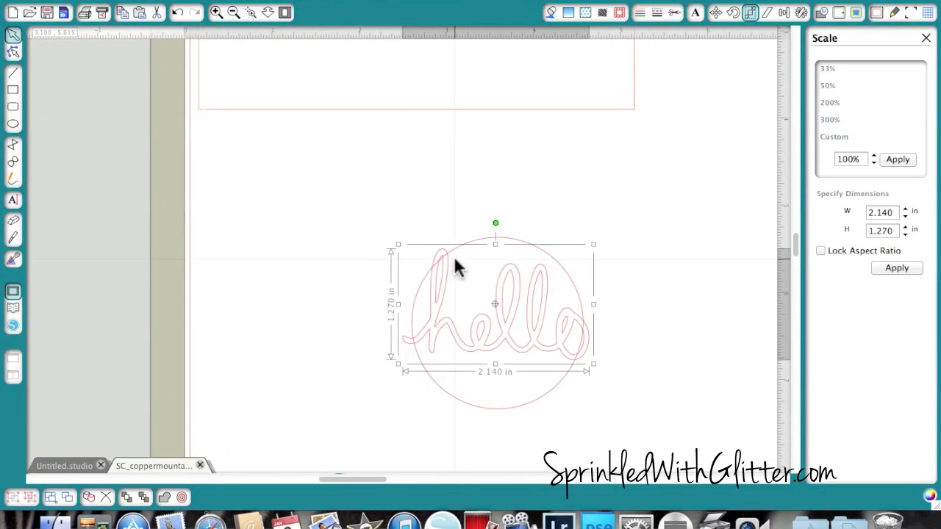
scroll(453, 264, down, 2)
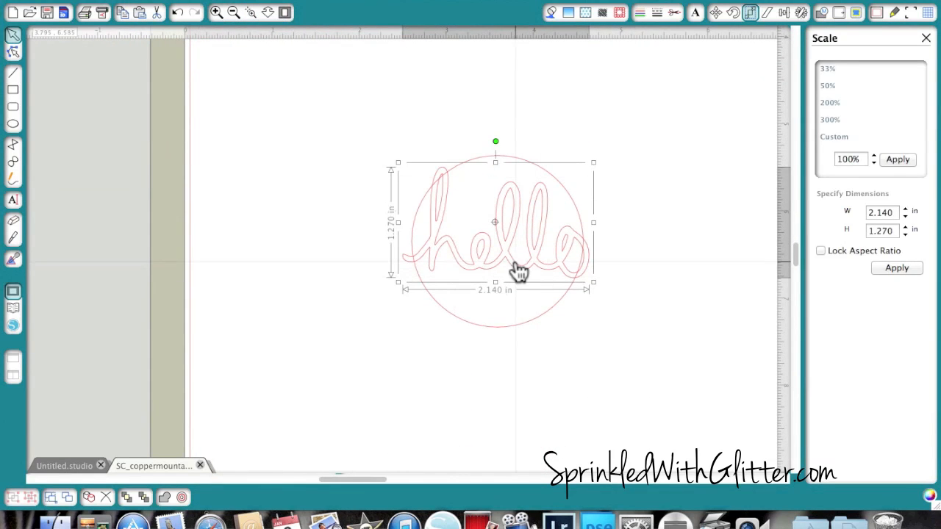
drag(497, 263, 491, 274)
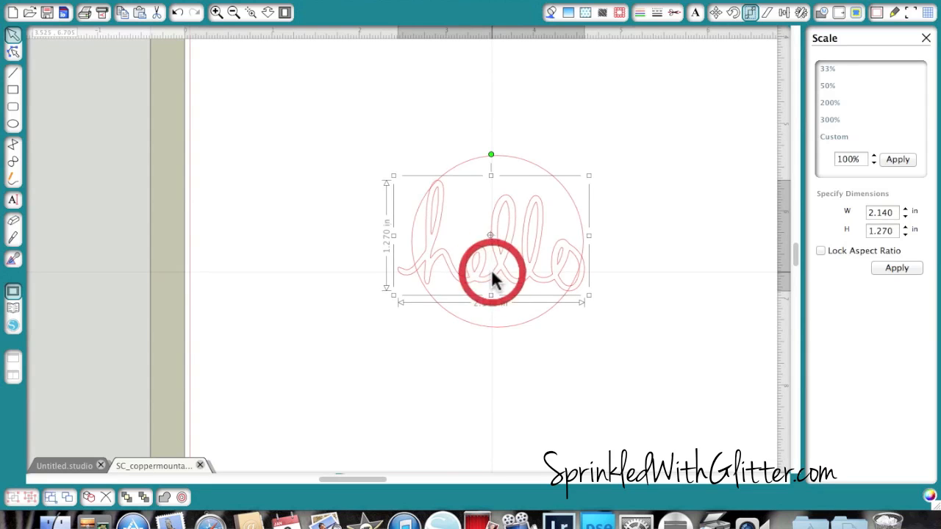
Shrink the hello to about 2.06 in wide and nudge it so both ends overlap the circle's edge.
click(586, 296)
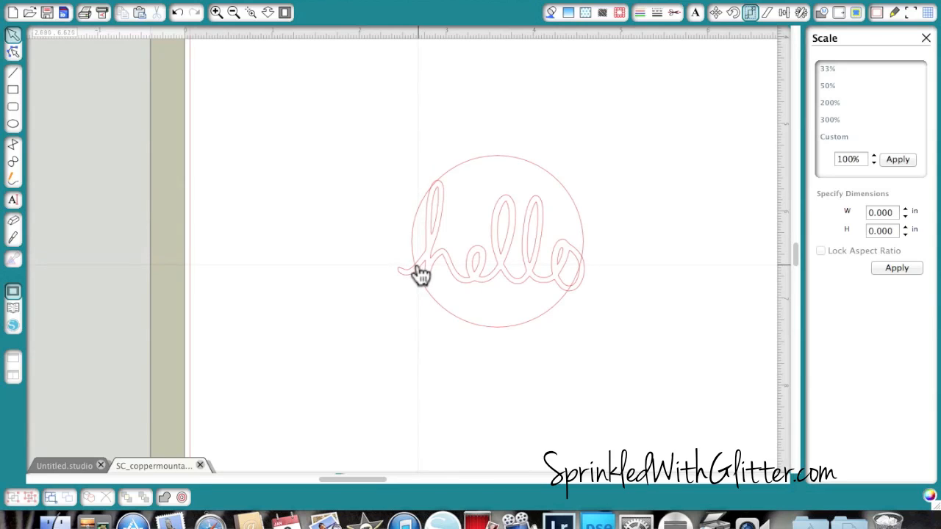
click(582, 285)
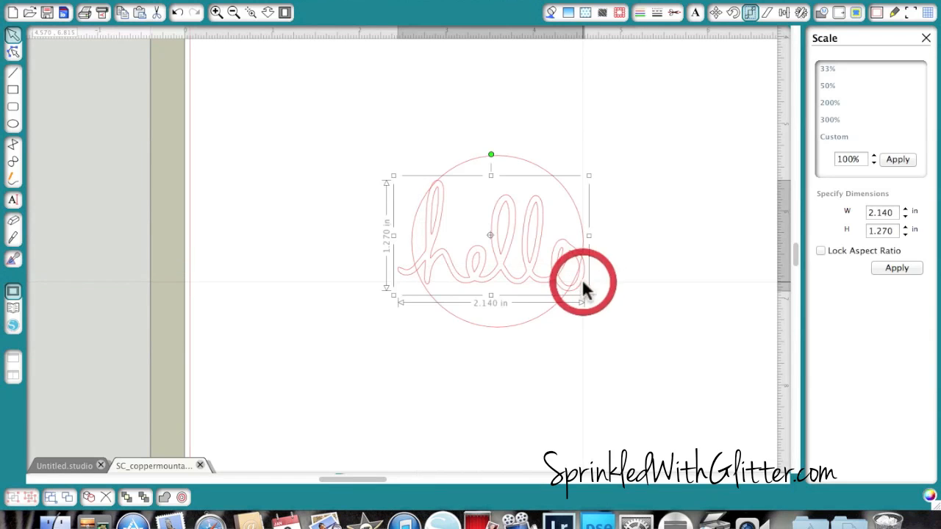
drag(589, 296, 582, 290)
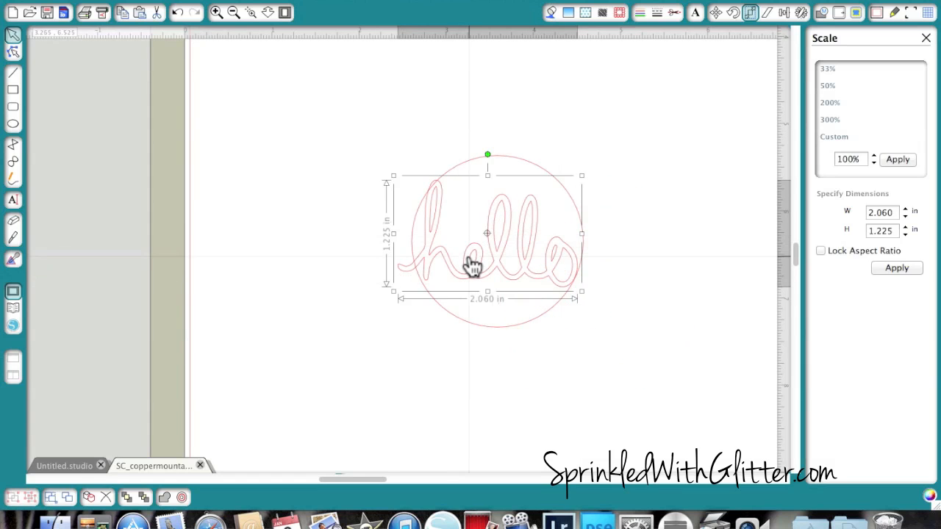
drag(472, 264, 475, 262)
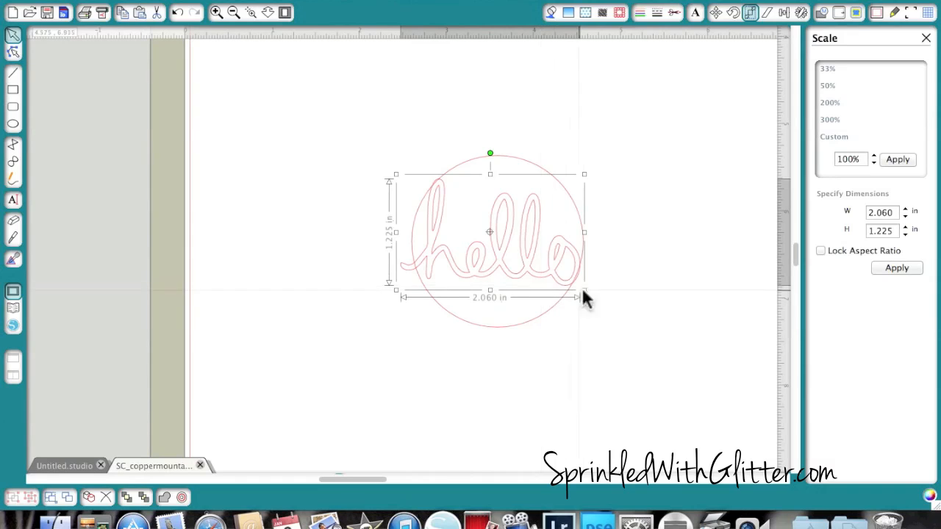
Shrink the hello slightly to about 2.045 in wide.
drag(585, 292, 582, 293)
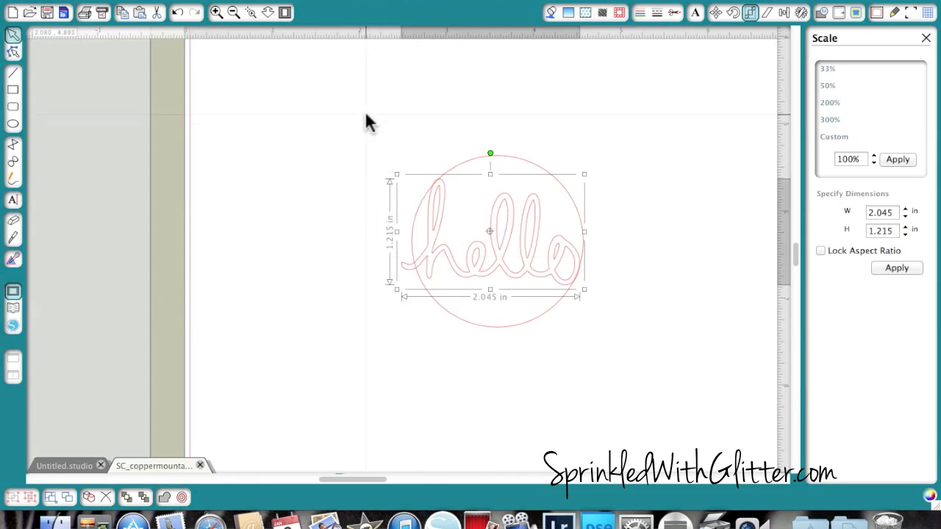
Try a Subtract on the overlapping hello and circle with their current stacking order, and undo it.
drag(343, 120, 351, 182)
drag(515, 379, 640, 416)
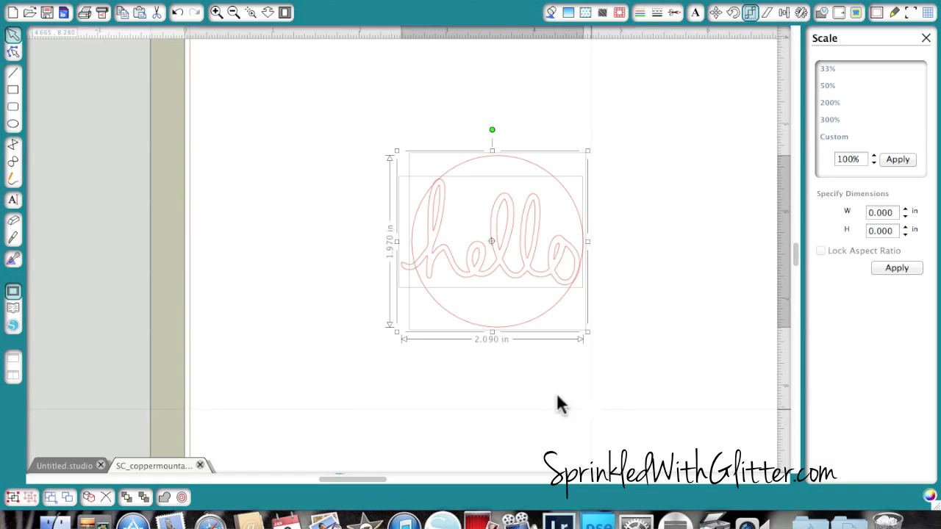
click(824, 13)
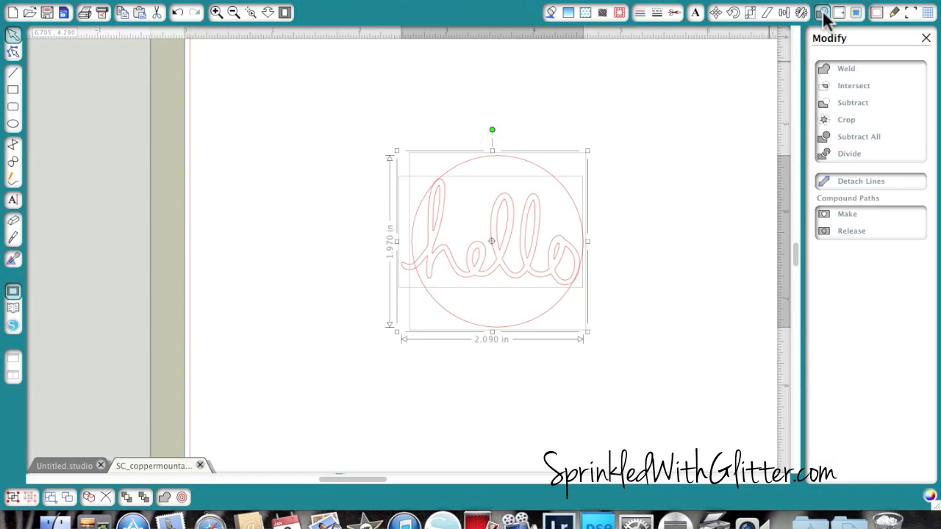
click(847, 102)
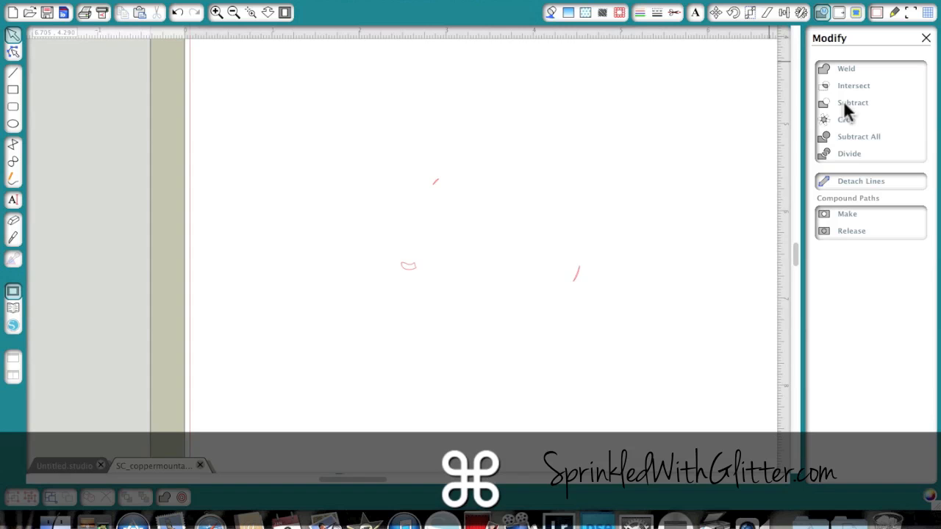
key(super+z)
click(631, 168)
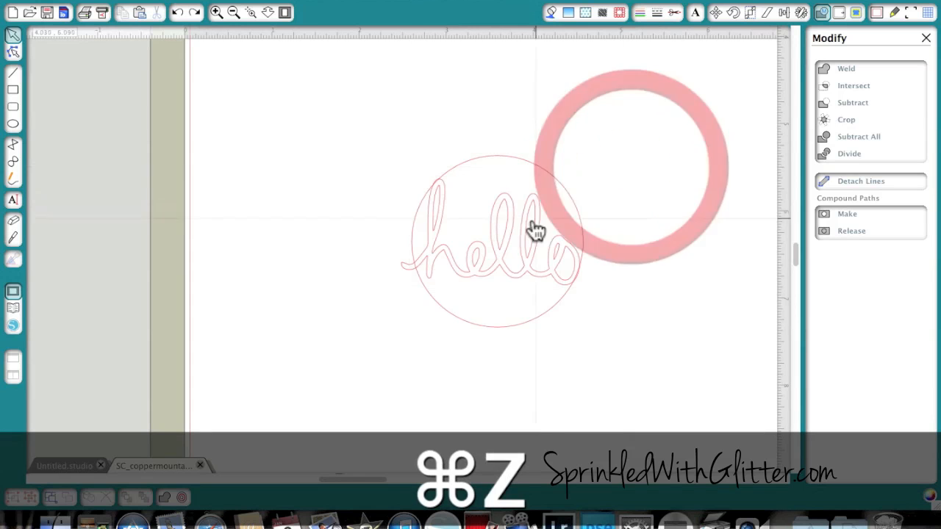
Bring the hello in front of the circle and subtract it from the circle.
click(523, 232)
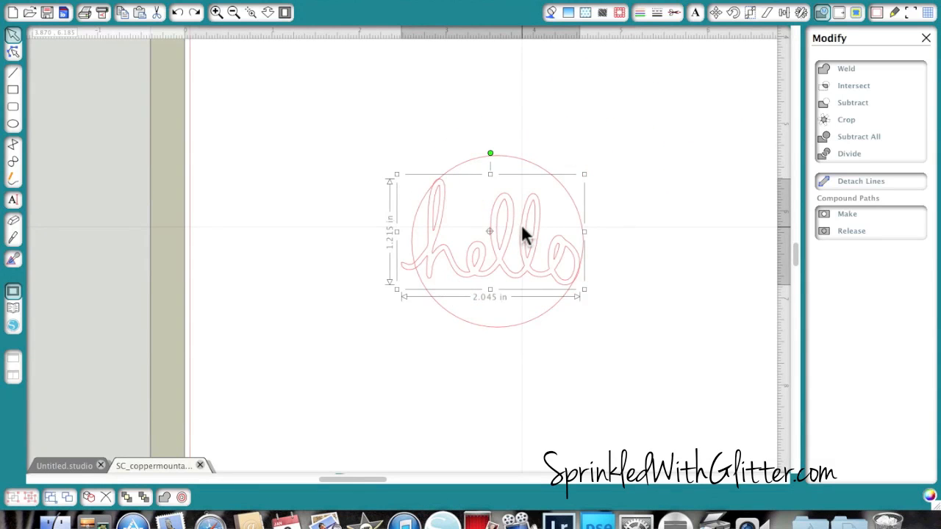
right_click(521, 226)
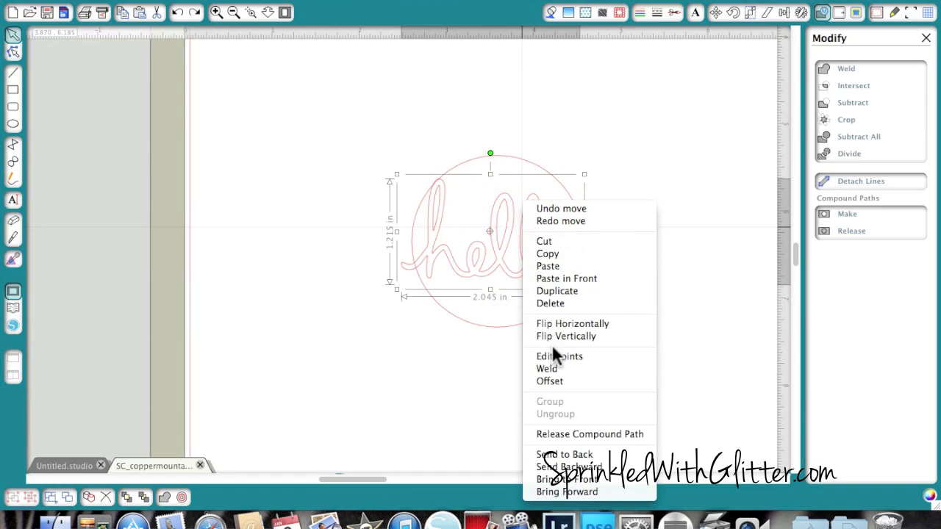
click(567, 456)
click(651, 229)
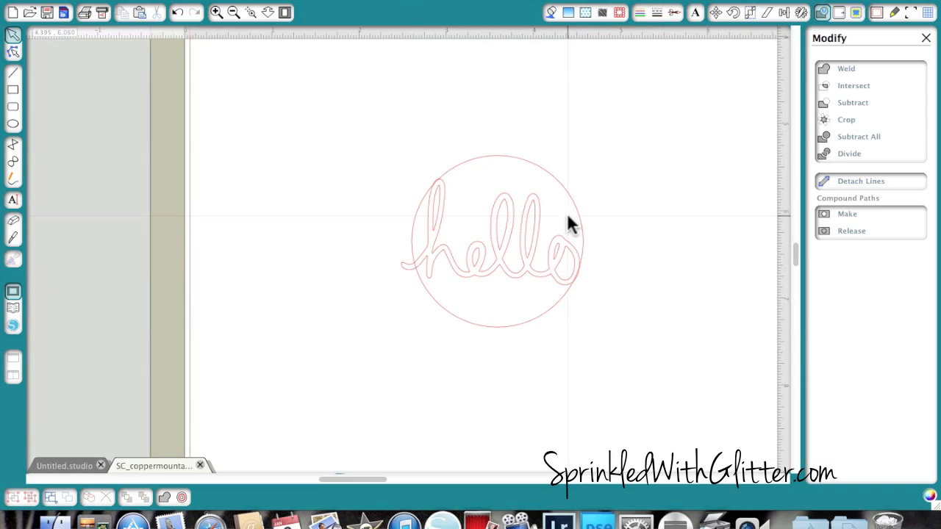
drag(404, 226, 335, 129)
click(851, 105)
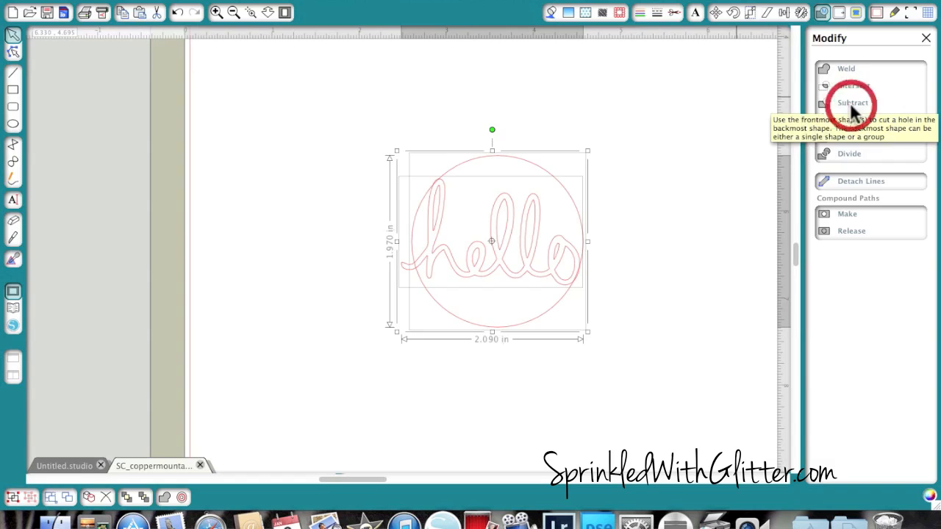
click(692, 220)
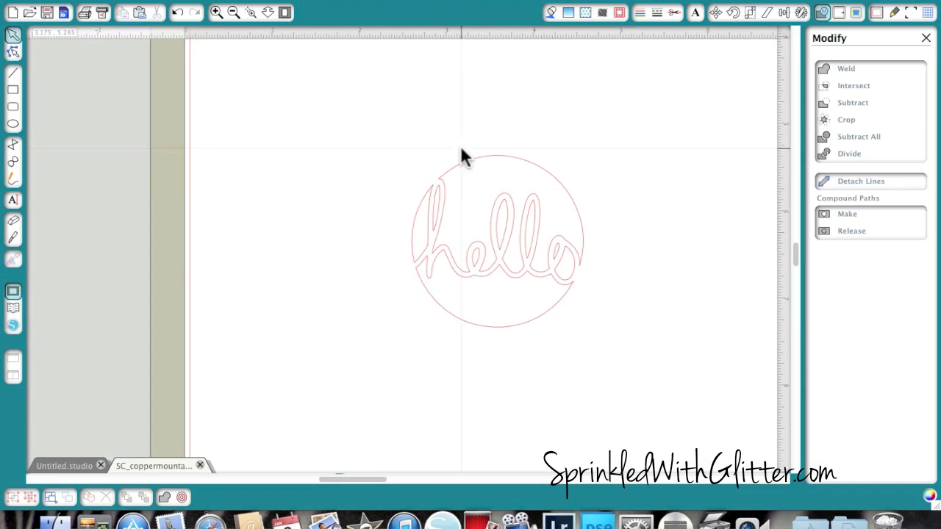
Try moving the inner loop of the first l out of the circle design, and undo it.
drag(498, 227, 415, 80)
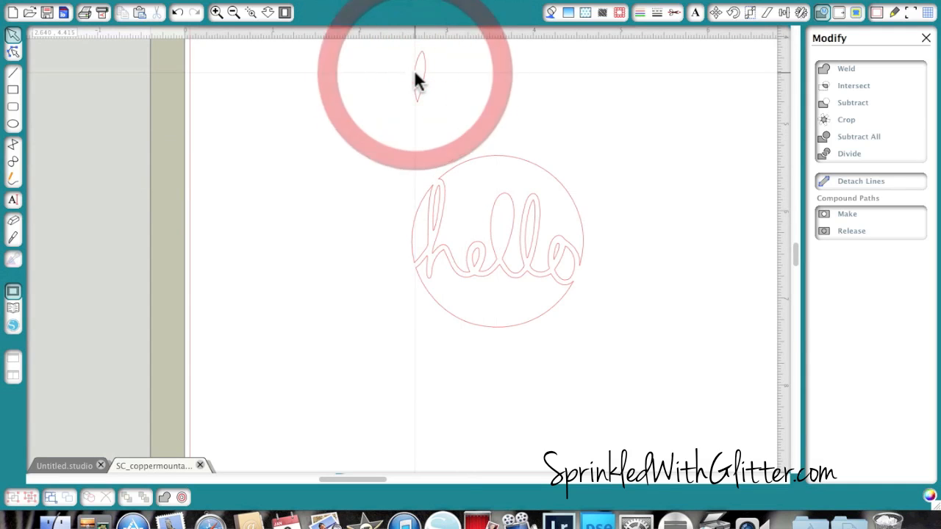
key(super+z)
key(super+z)
Combine all the pieces of the cut hello circle into one compound path.
click(553, 344)
drag(553, 344, 332, 119)
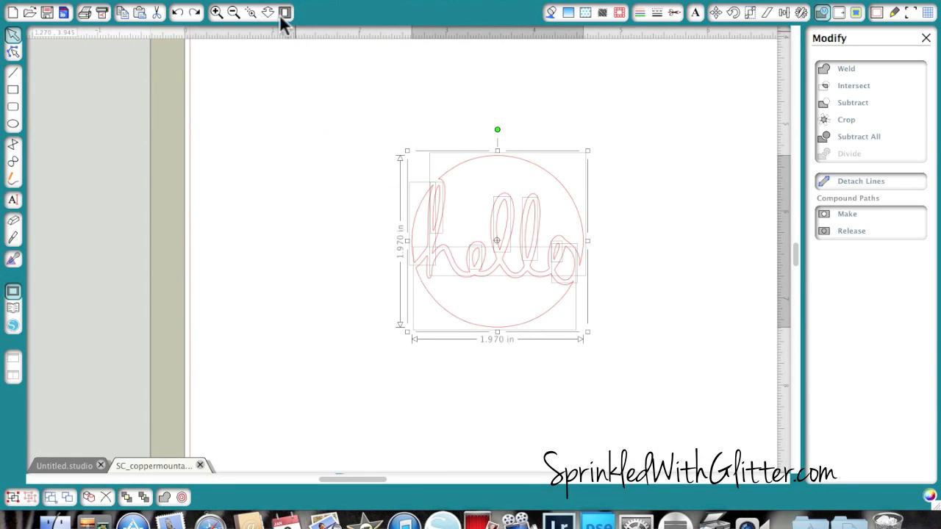
right_click(485, 204)
click(566, 434)
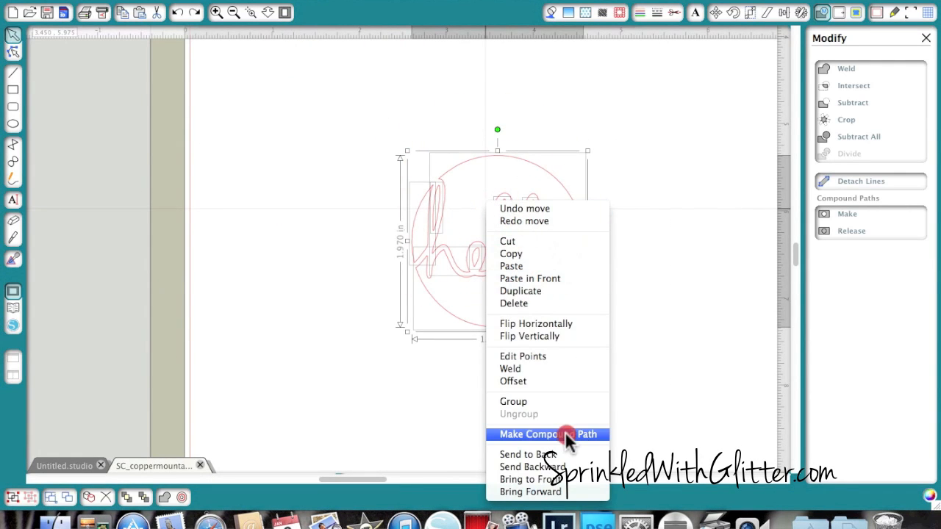
click(616, 324)
Move the hello circle into the lower-right corner of the 5 x 3.75 in rectangle.
click(531, 254)
drag(531, 254, 439, 183)
scroll(438, 182, up, 3)
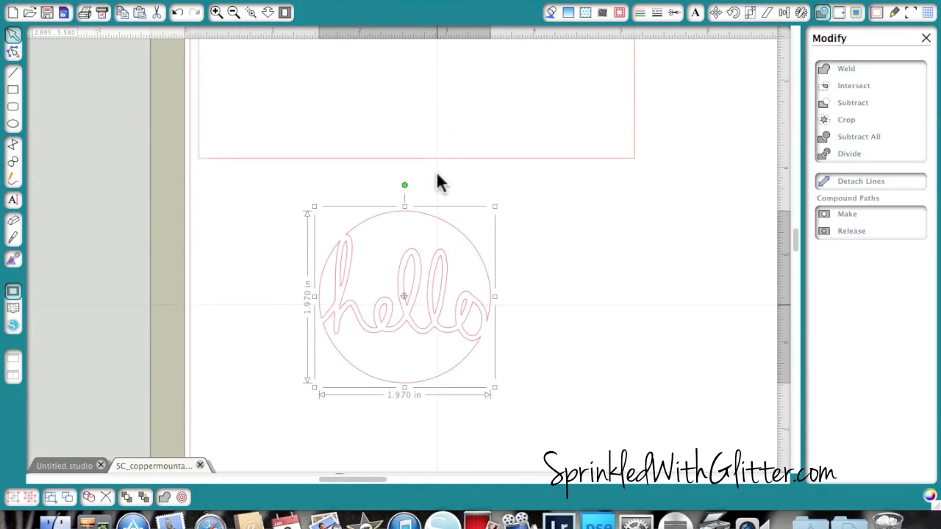
drag(436, 305, 539, 96)
scroll(539, 97, up, 3)
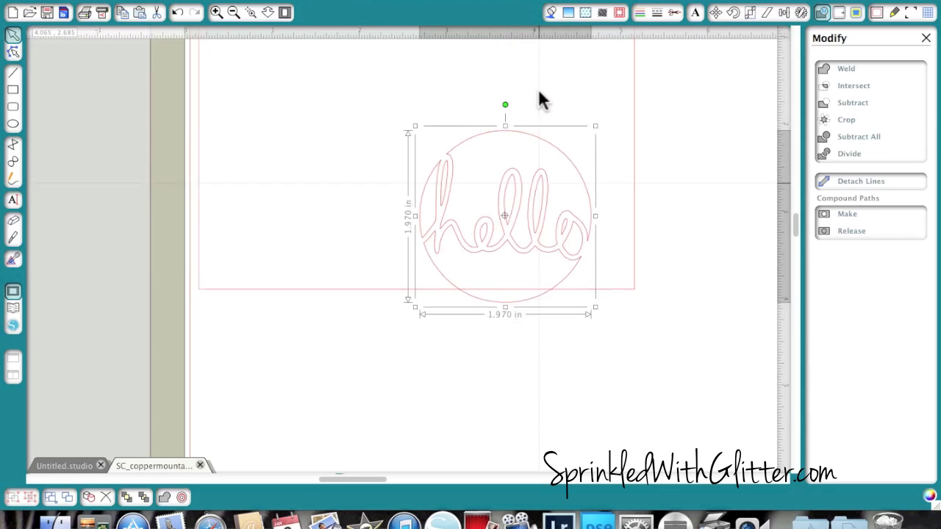
scroll(538, 96, up, 3)
click(545, 316)
mouse_move(545, 316)
mouse_down()
mouse_move(551, 297)
mouse_move(577, 291)
mouse_move(568, 289)
mouse_up()
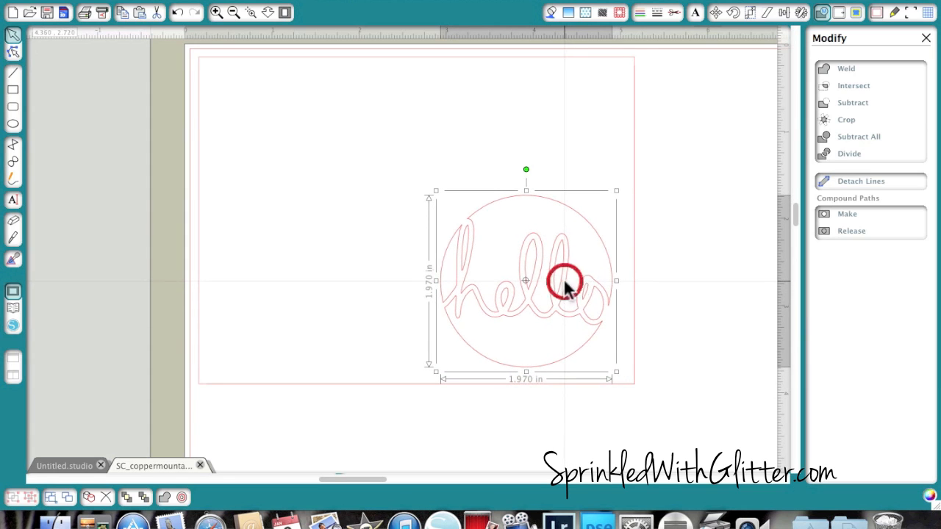
click(699, 387)
Group the rectangle with the hello circle and shift the group slightly closer to the page's upper-left corner.
scroll(698, 388, up, 1)
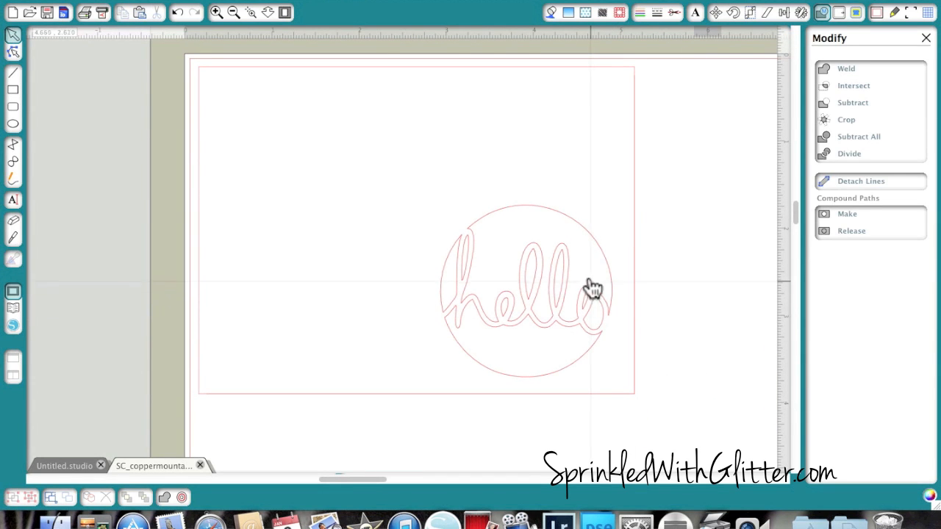
click(714, 438)
key(super+a)
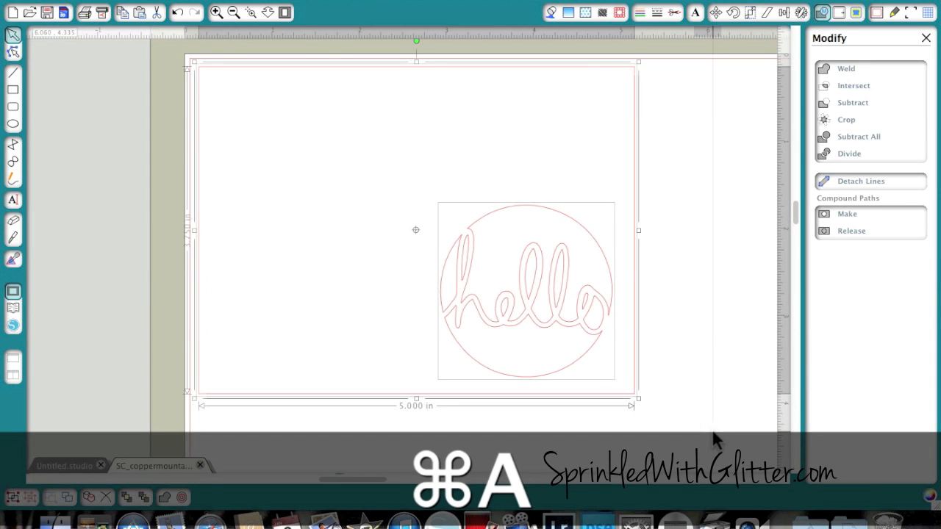
key(super+g)
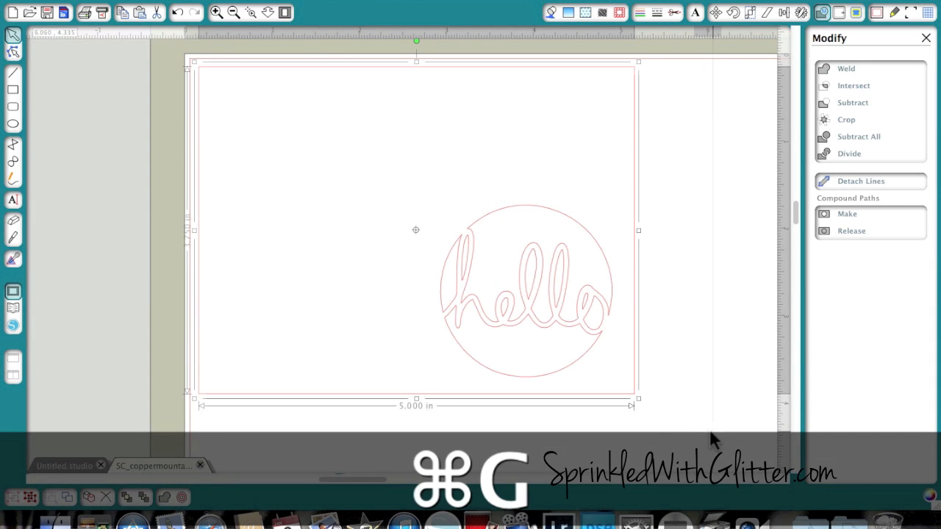
mouse_move(602, 340)
mouse_down()
mouse_move(691, 381)
mouse_move(644, 370)
mouse_move(589, 330)
mouse_up()
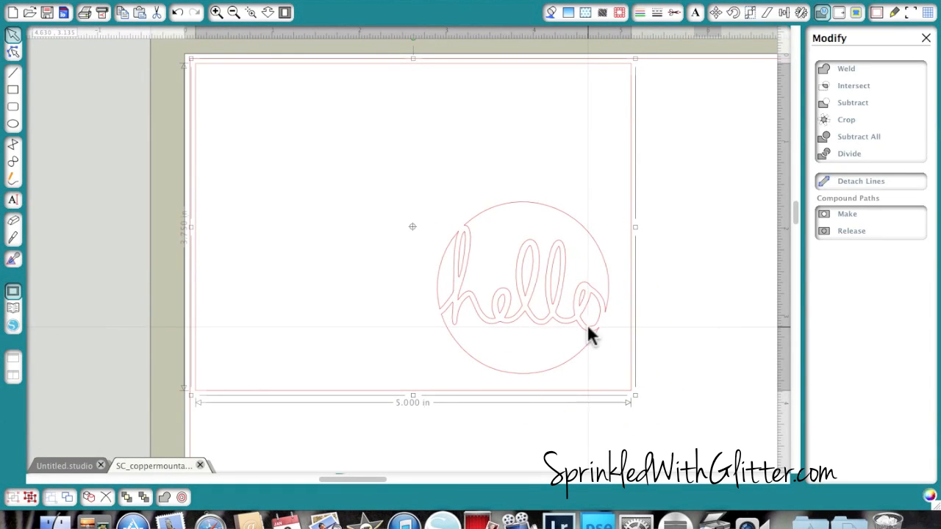
Replicate the grouped hello card across the whole page with Fill Page.
scroll(589, 330, down, 3)
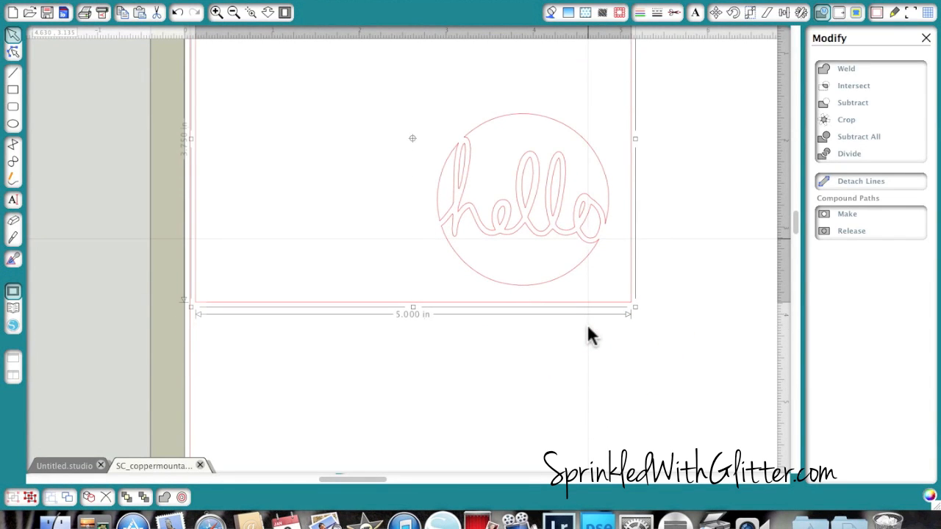
click(235, 13)
click(236, 12)
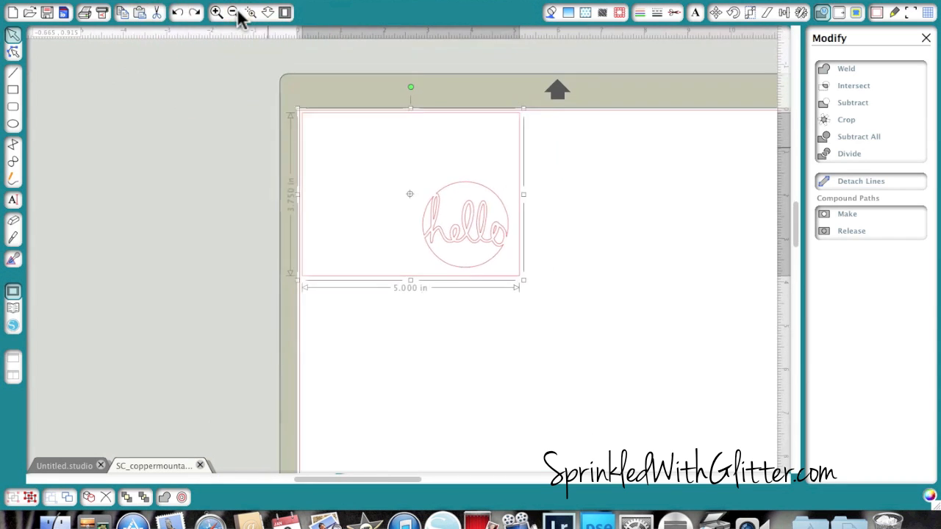
scroll(359, 197, down, 2)
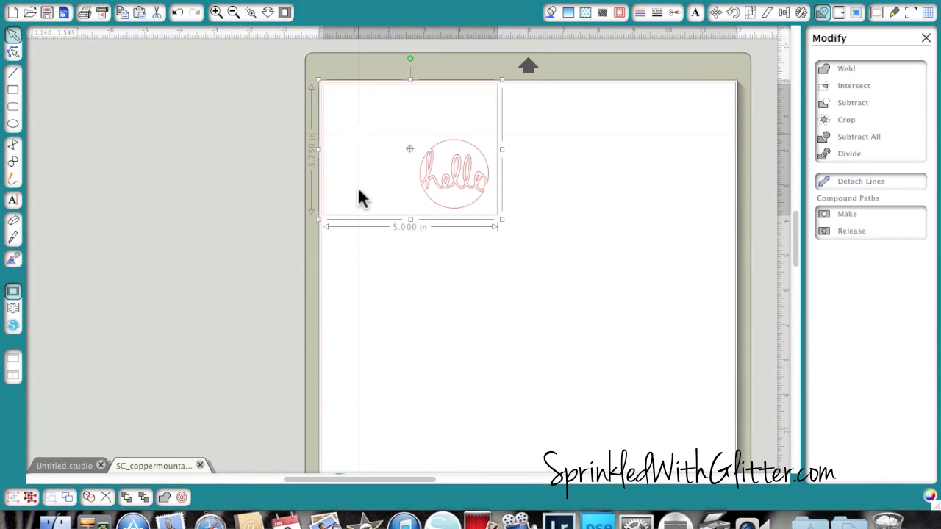
click(427, 183)
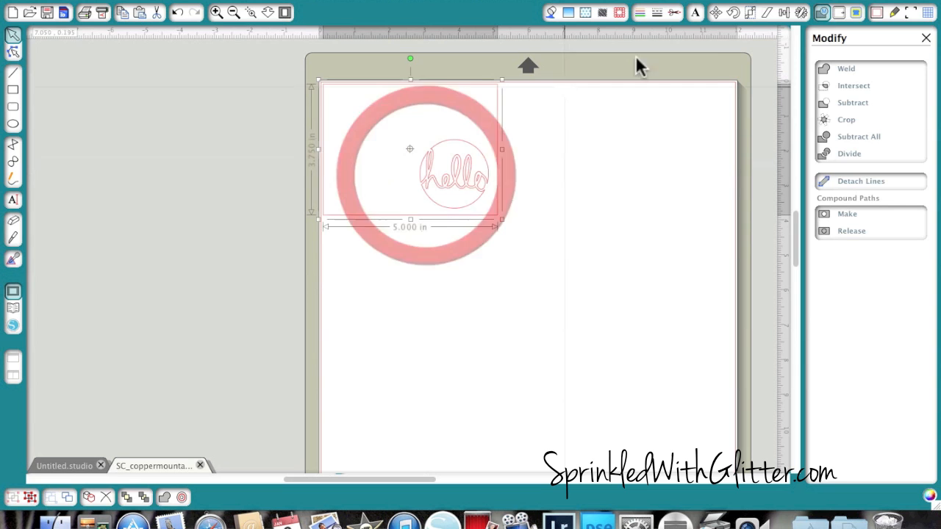
click(802, 13)
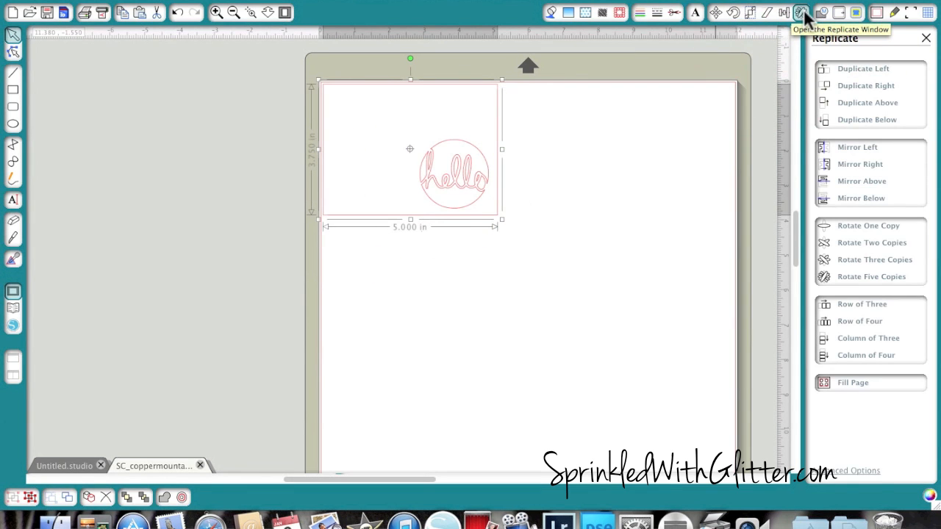
click(834, 385)
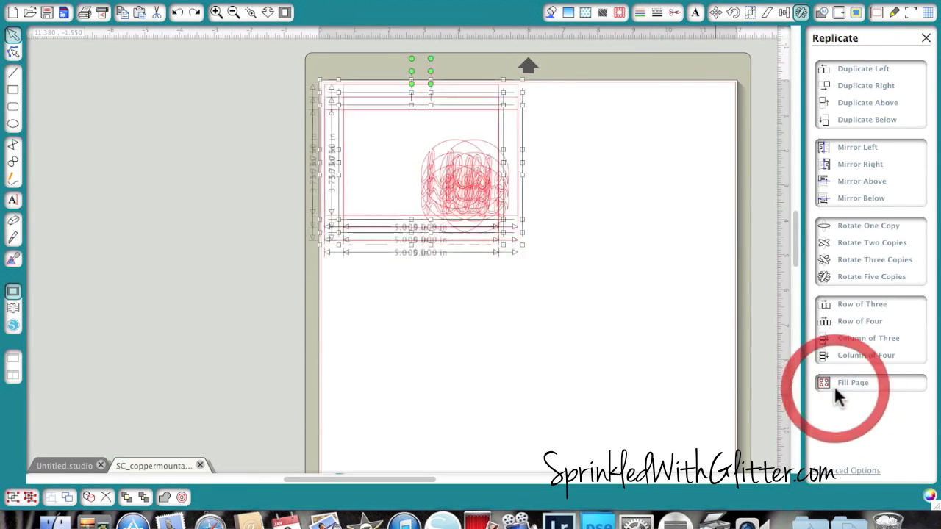
scroll(581, 345, down, 2)
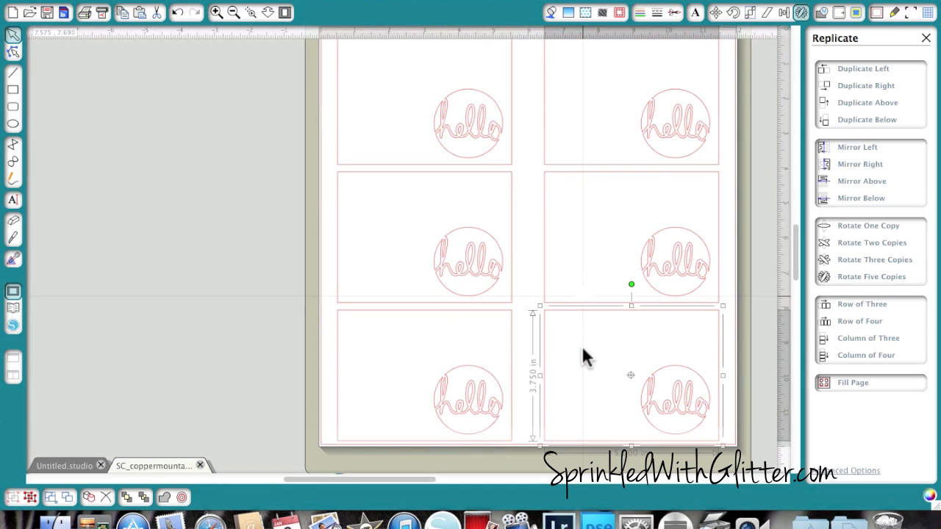
scroll(582, 324, up, 2)
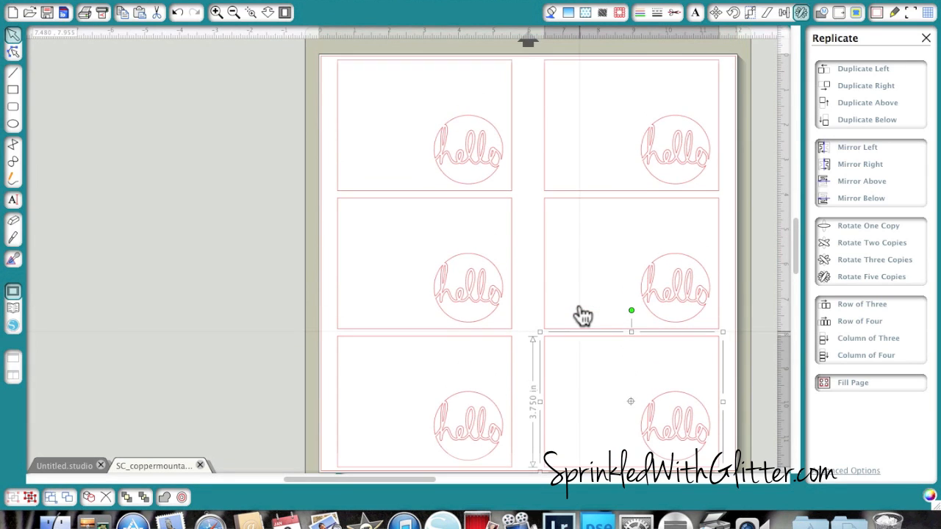